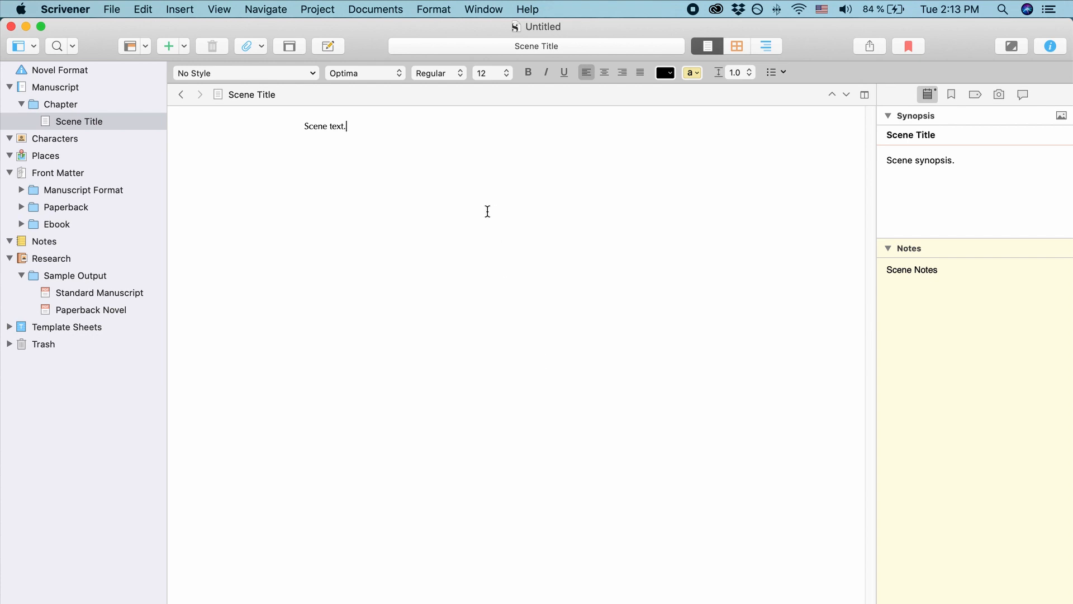
- Open the project settings at the list of section types
left_click(318, 9)
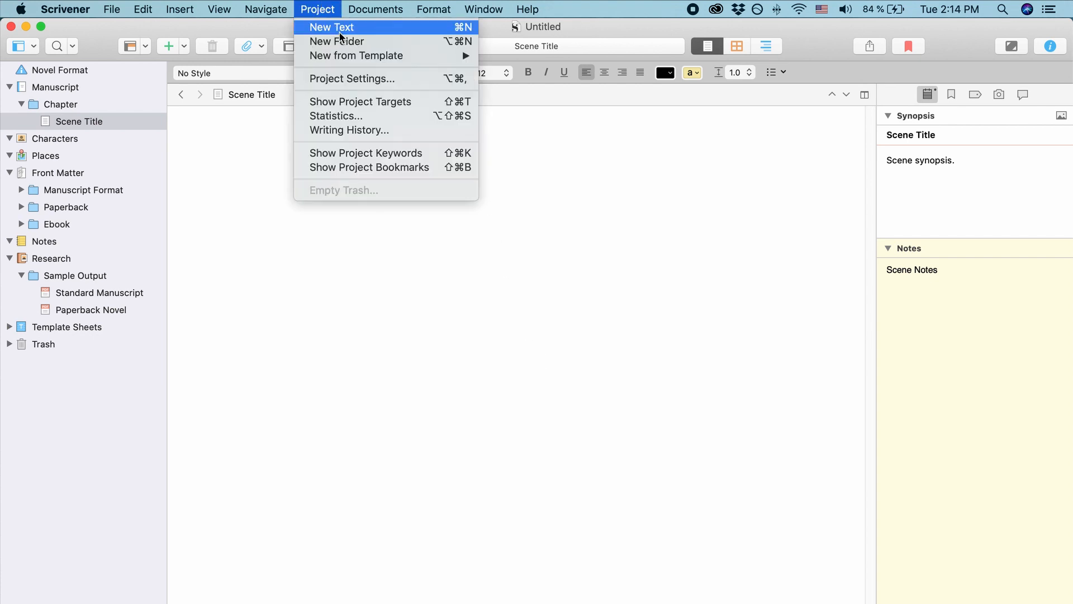
left_click(351, 79)
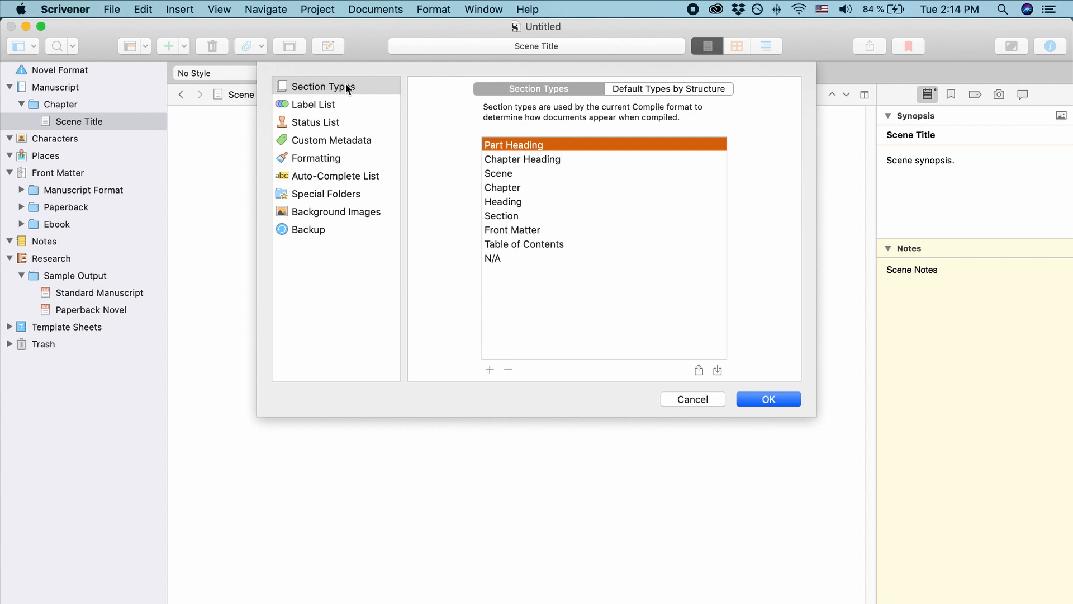
left_click(287, 86)
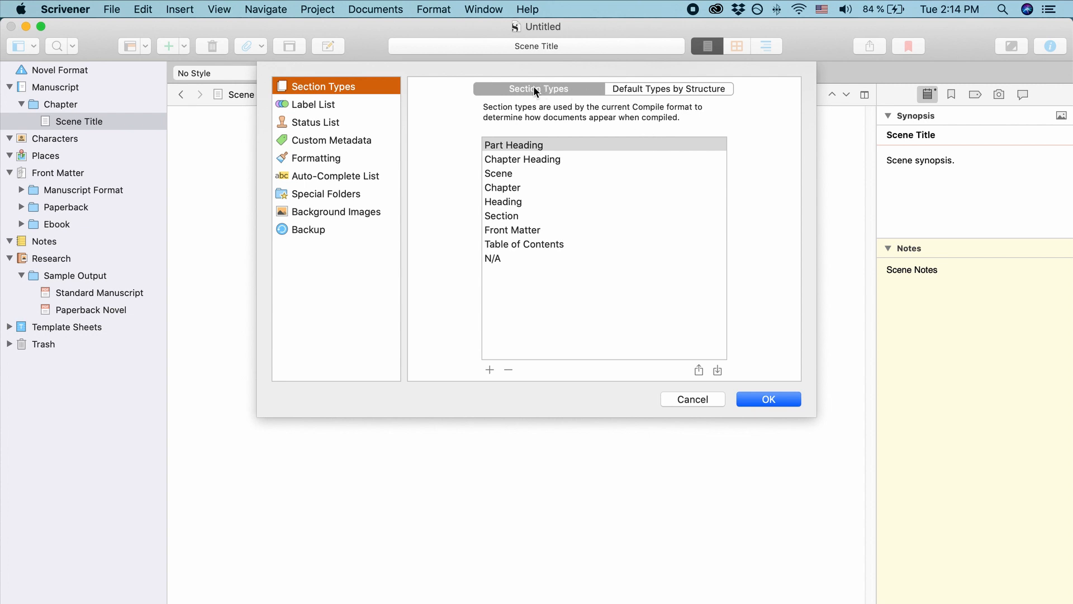
- Examine the default section types by structure for each folder, file group and file level
left_click(656, 90)
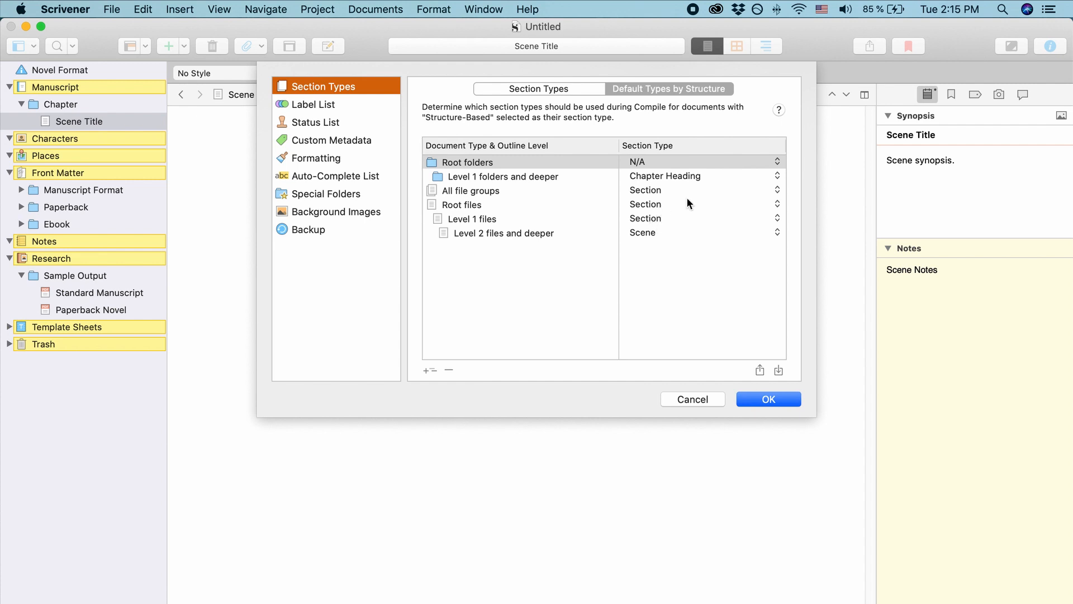
left_click(469, 163)
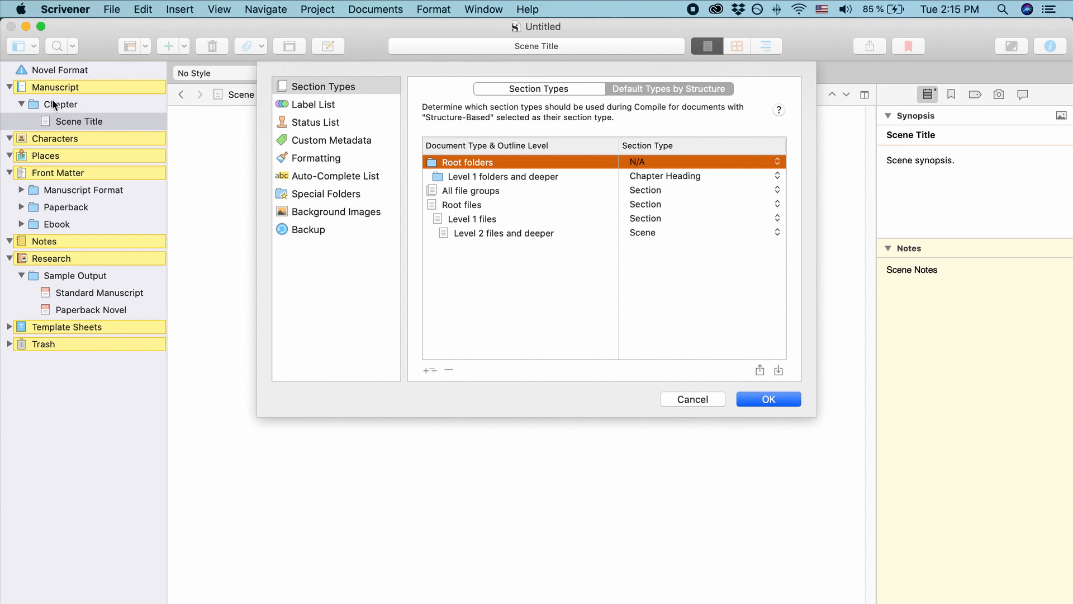
left_click(476, 177)
left_click(471, 187)
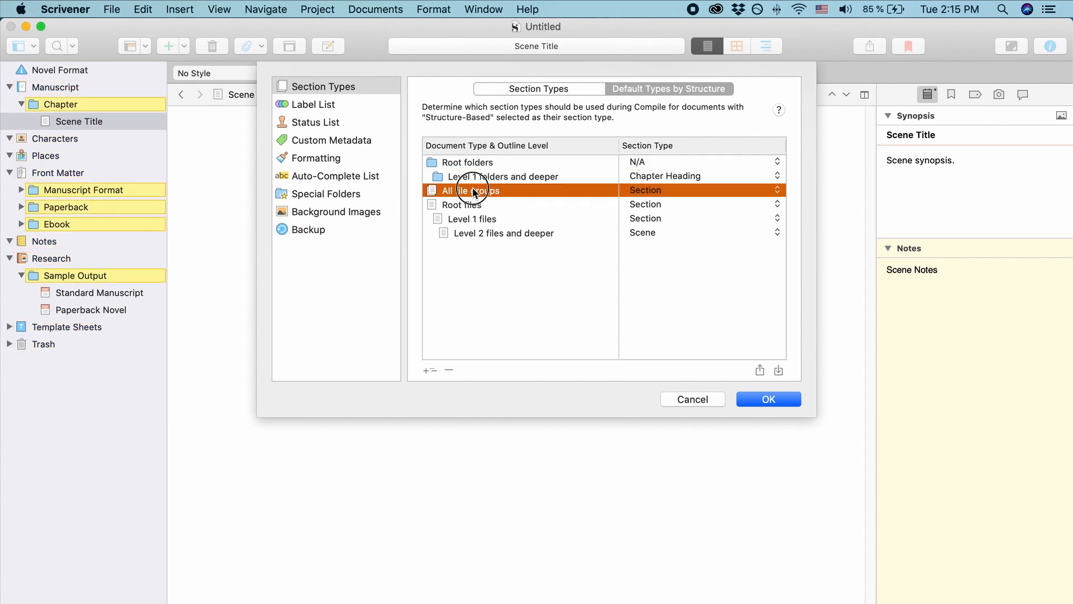
left_click(471, 201)
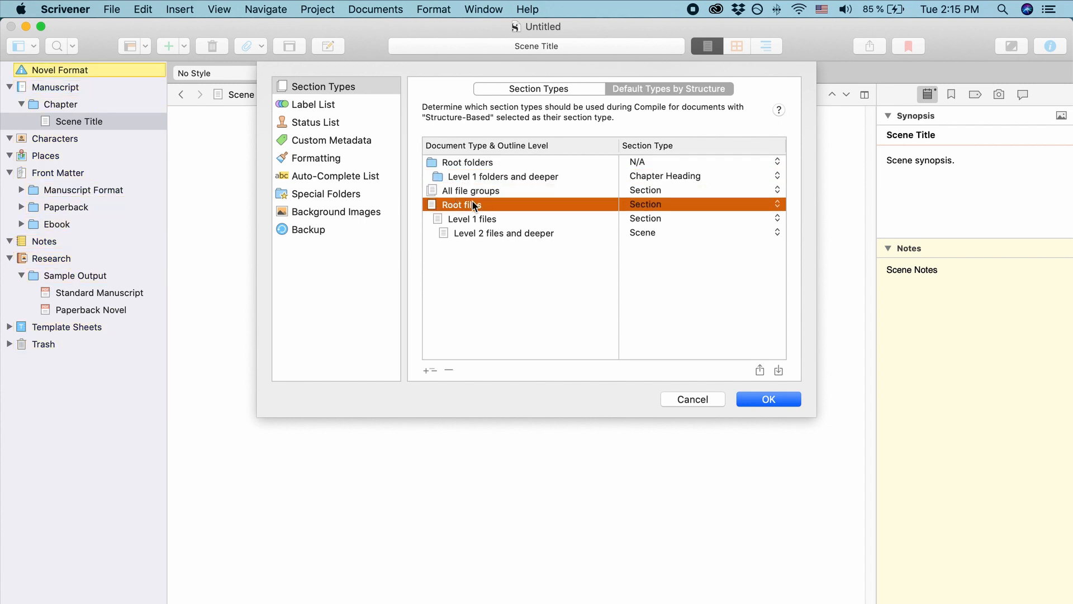
left_click(471, 218)
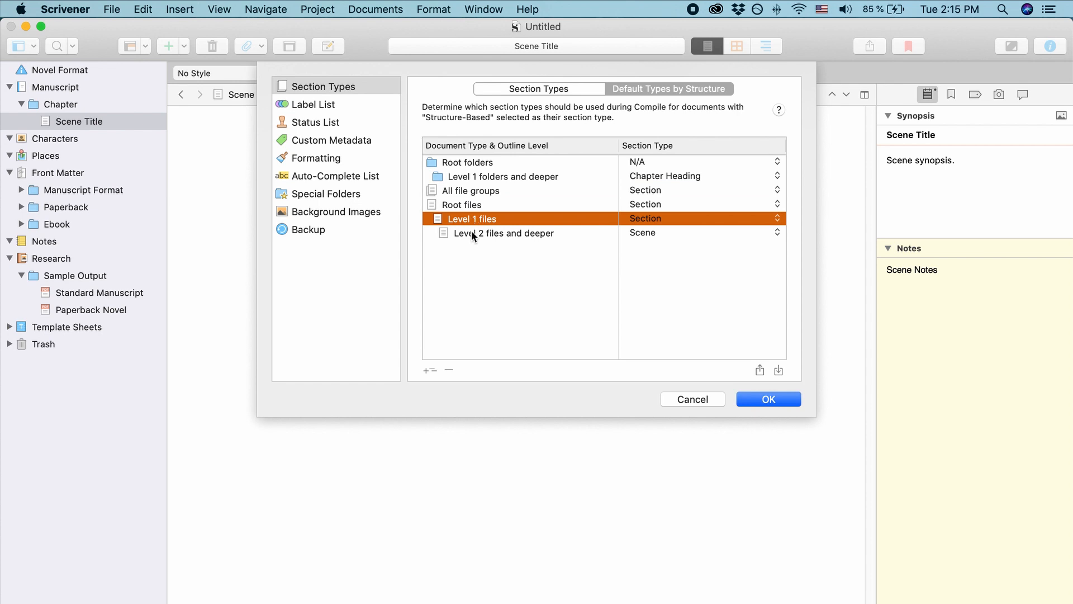
left_click(473, 233)
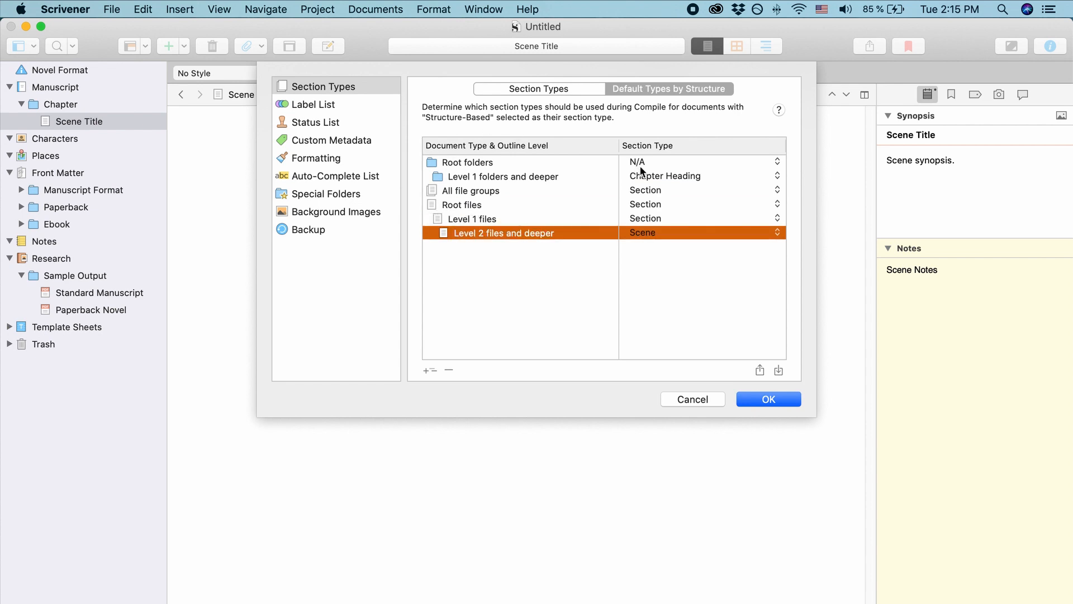
- Check the section type choices for level 1 folders and deeper, keep Chapter Heading, and accept the project settings
left_click(777, 177)
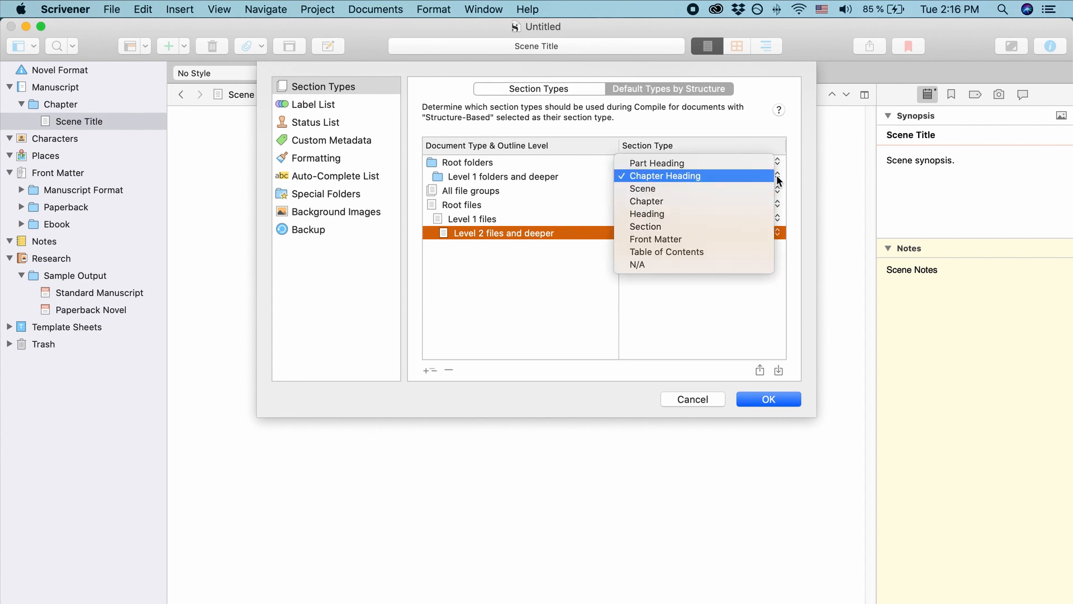
left_click(738, 176)
left_click(549, 87)
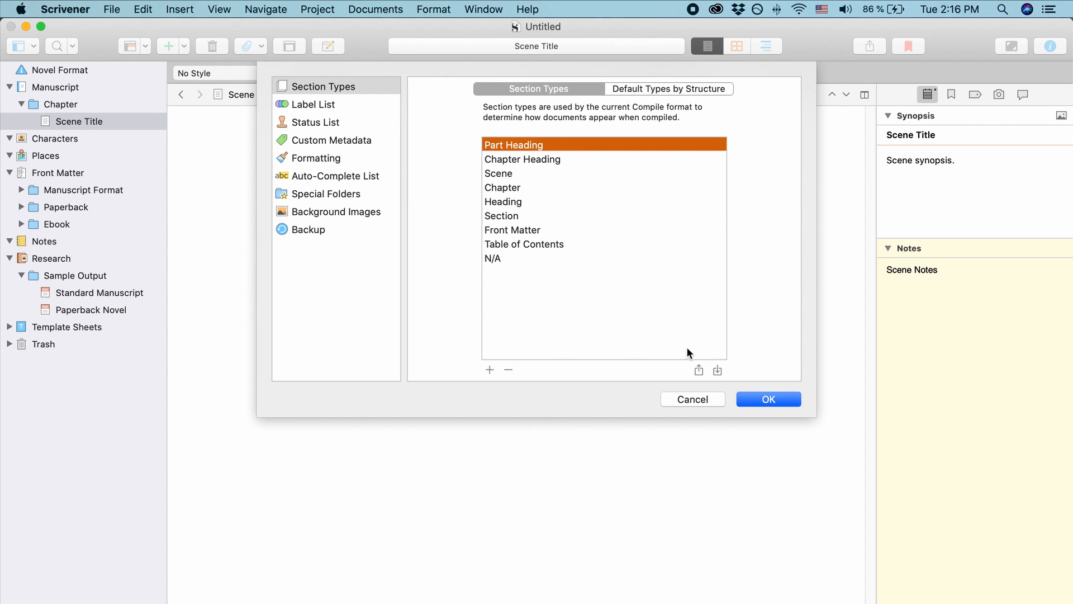
left_click(763, 398)
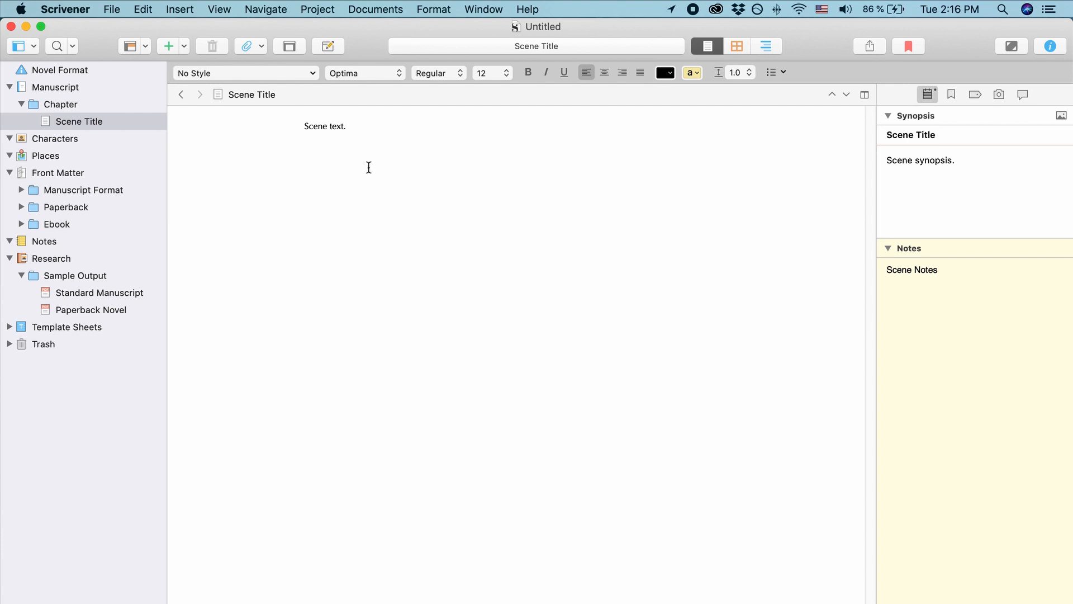
- Duplicate the built-in Manuscript (Times) compile format for editing, keeping Project Formats as its save location
left_click(120, 9)
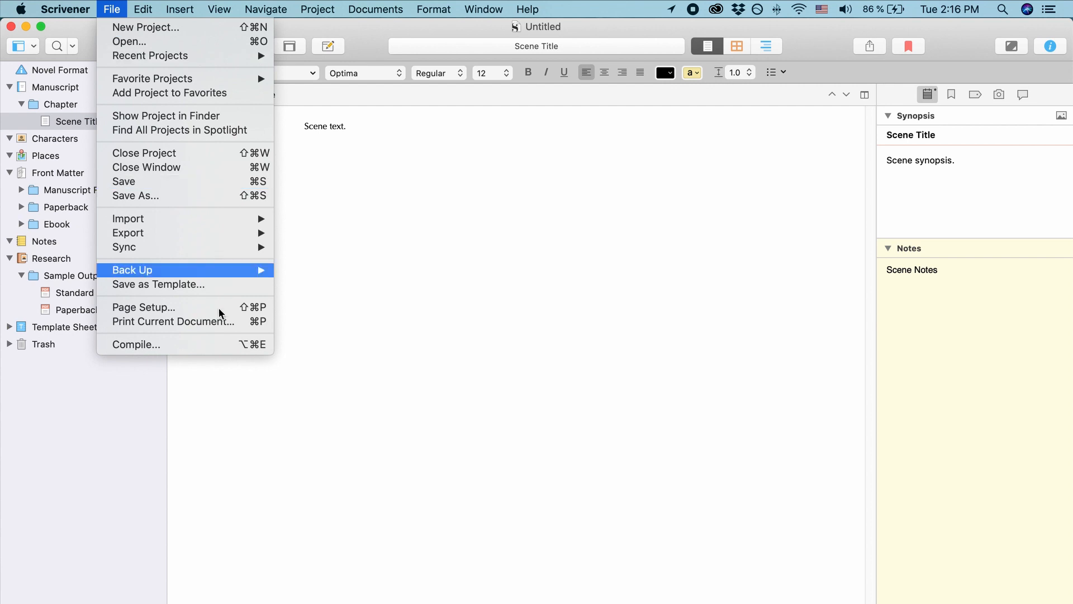
left_click(214, 344)
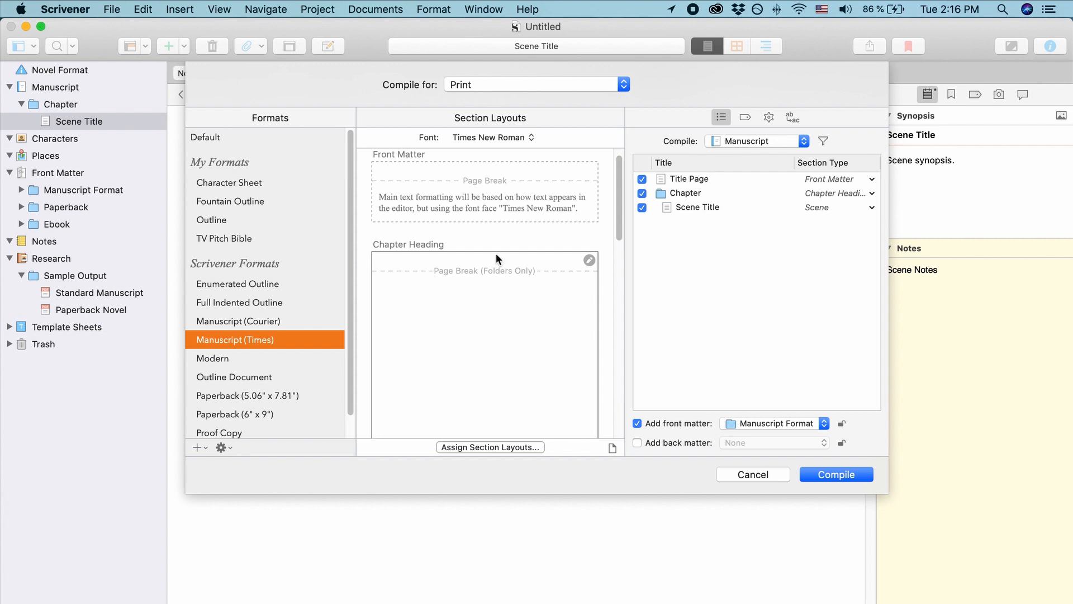
scroll(281, 291, "down", 1)
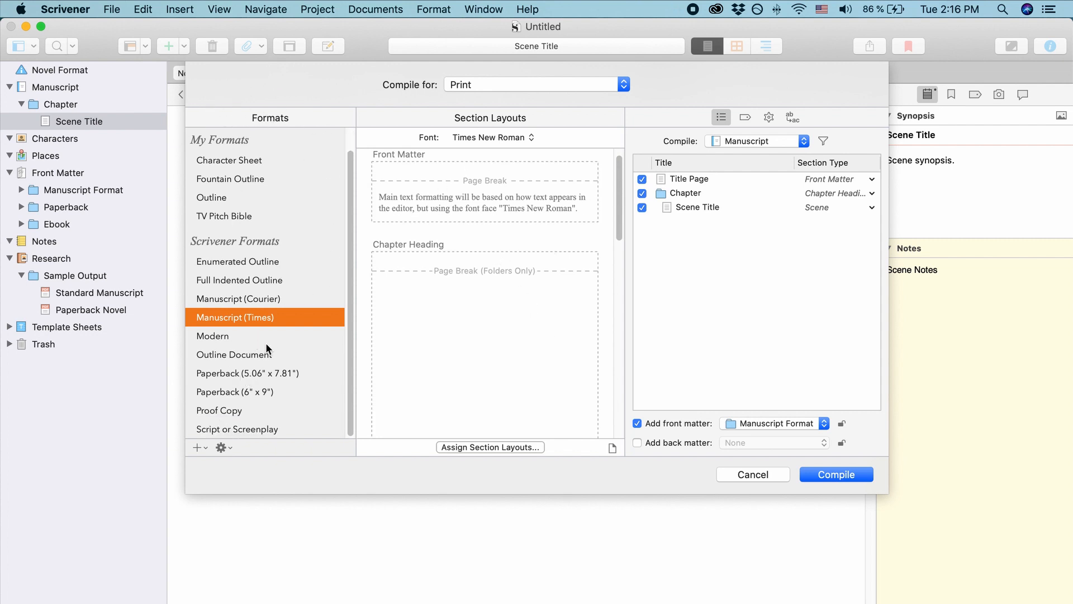
scroll(275, 334, "down", 1)
double_click(246, 316)
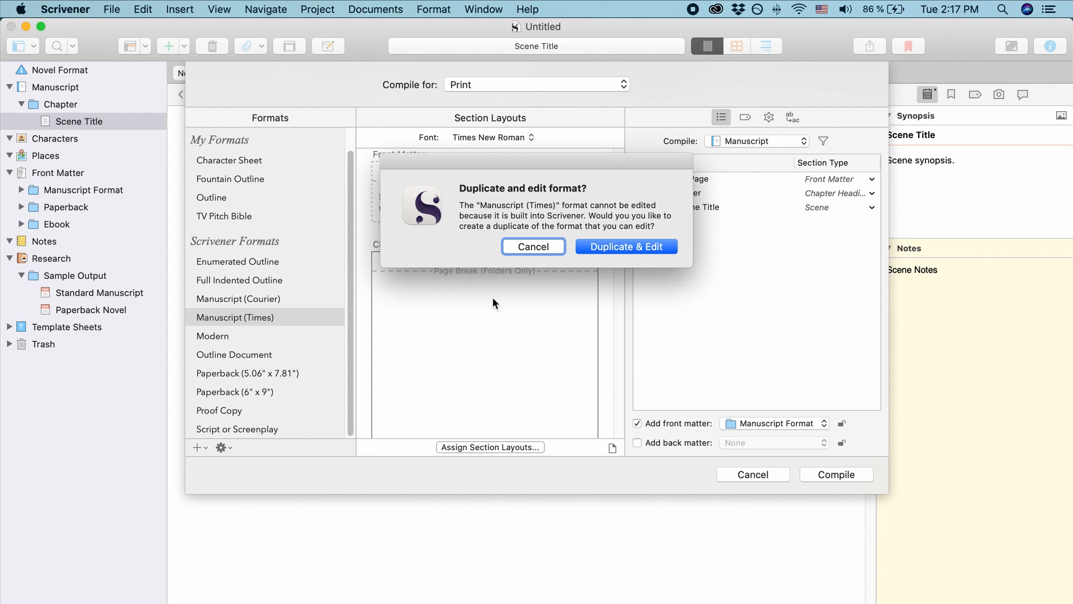
left_click(613, 249)
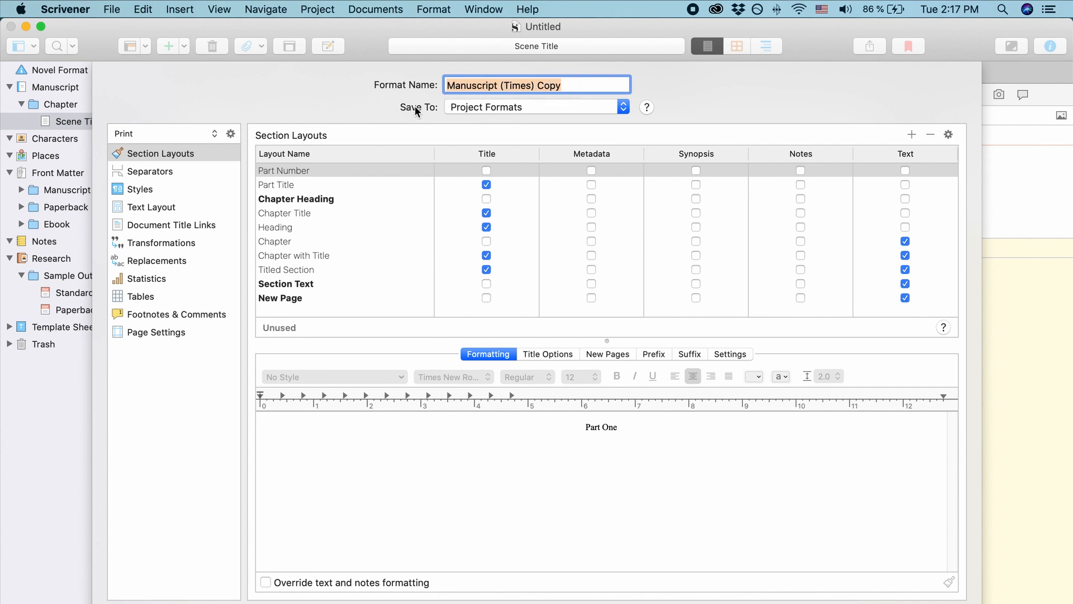
left_click(612, 106)
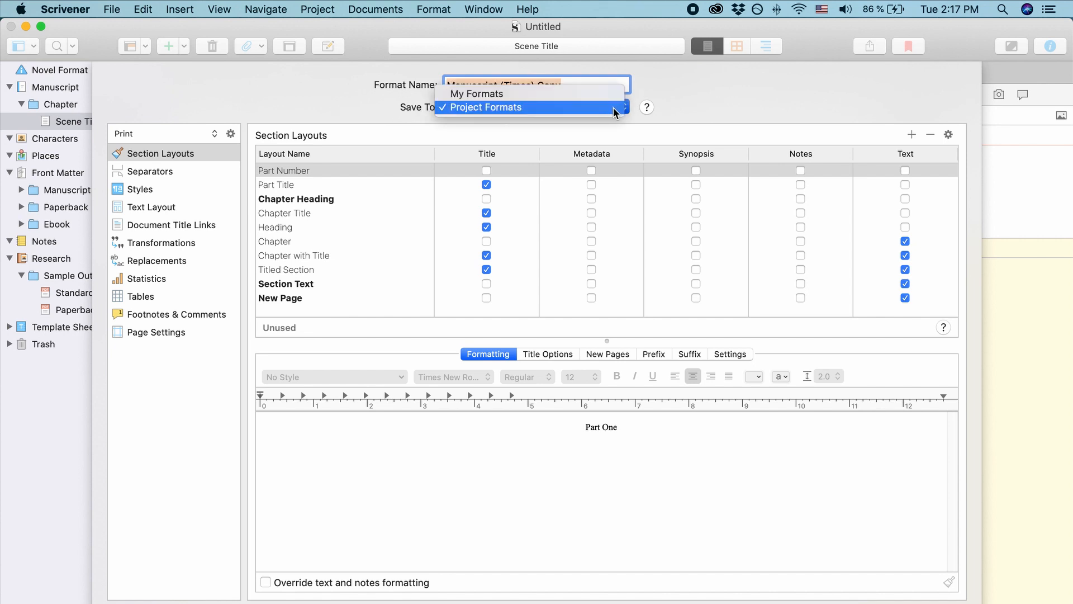
left_click(481, 105)
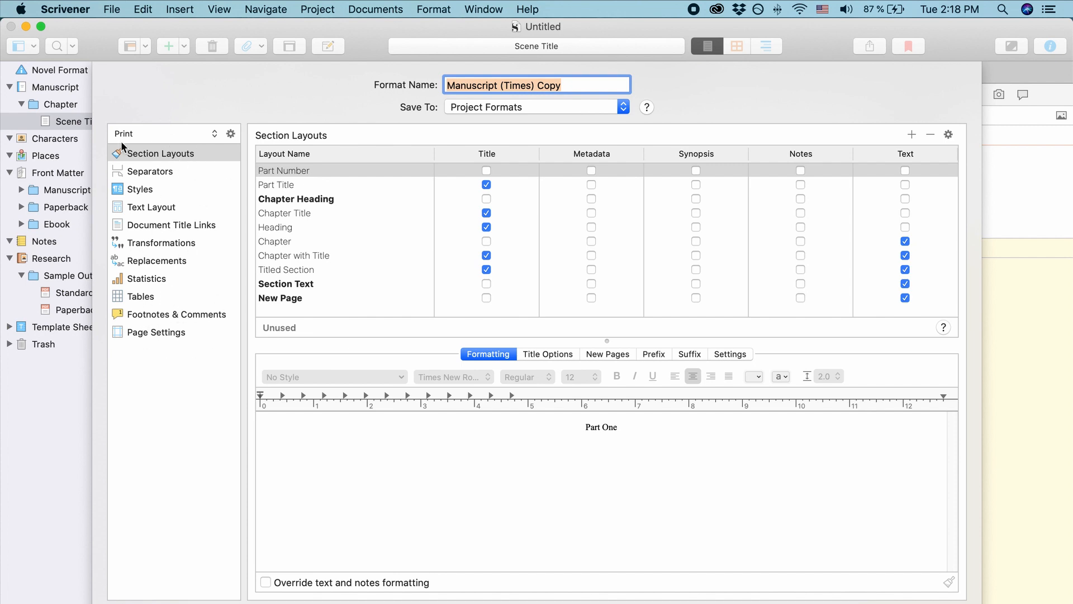
- Compare the Chapter Title and Chapter Heading section layouts, including the title prefix of Chapter Heading
left_click(152, 157)
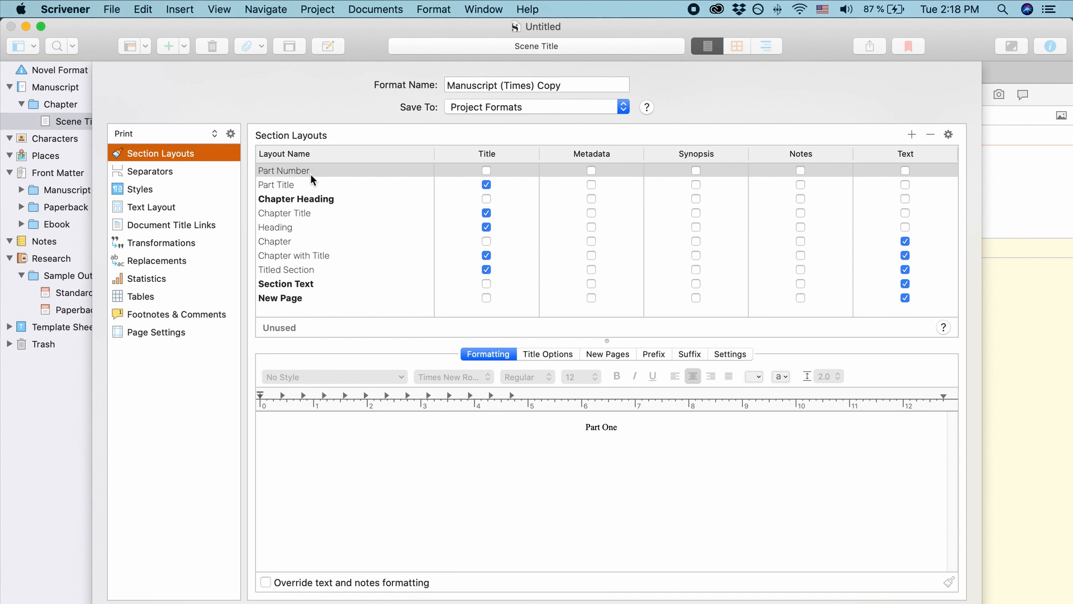
scroll(309, 172, "down", 1)
left_click(295, 213)
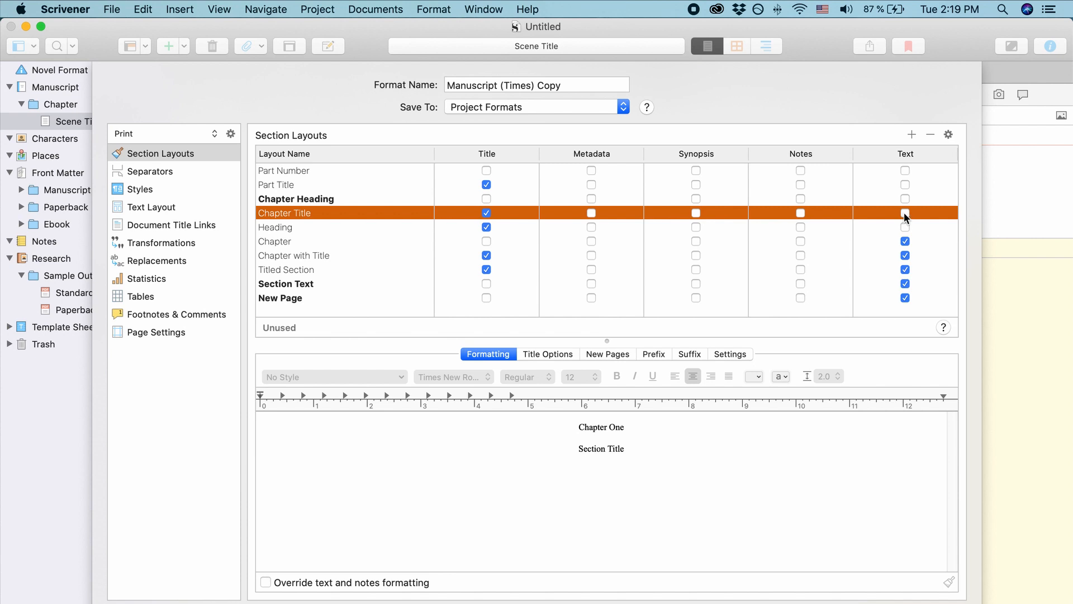
left_click(303, 199)
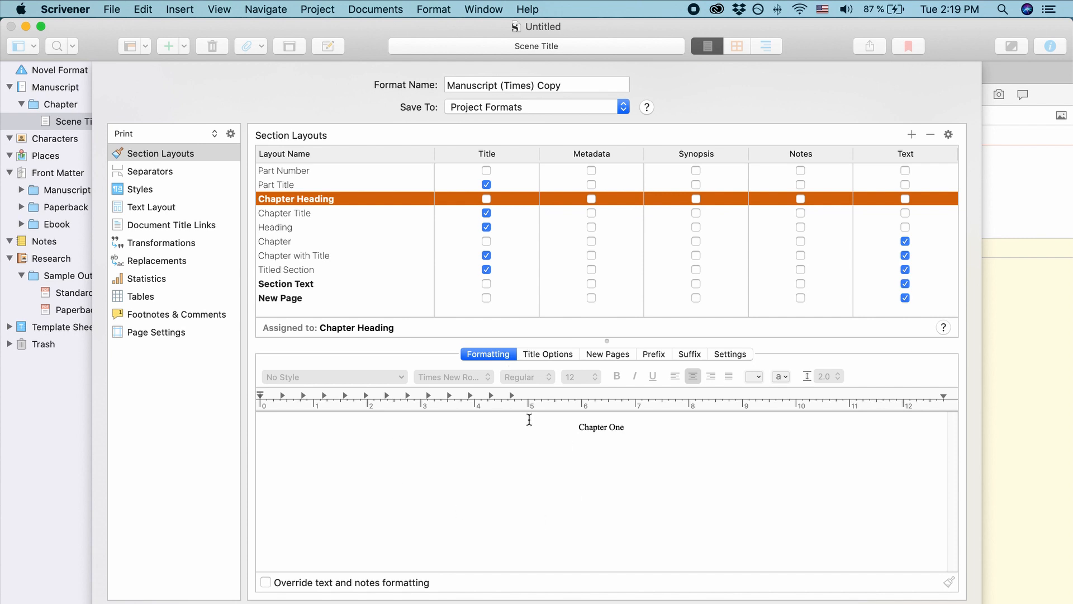
left_click(551, 355)
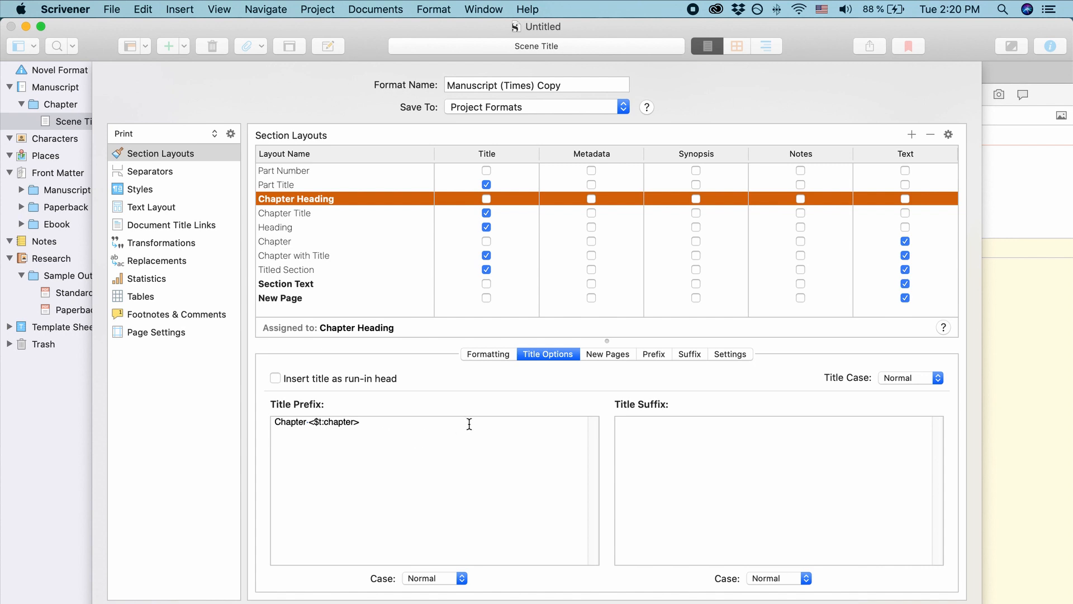
left_click(488, 356)
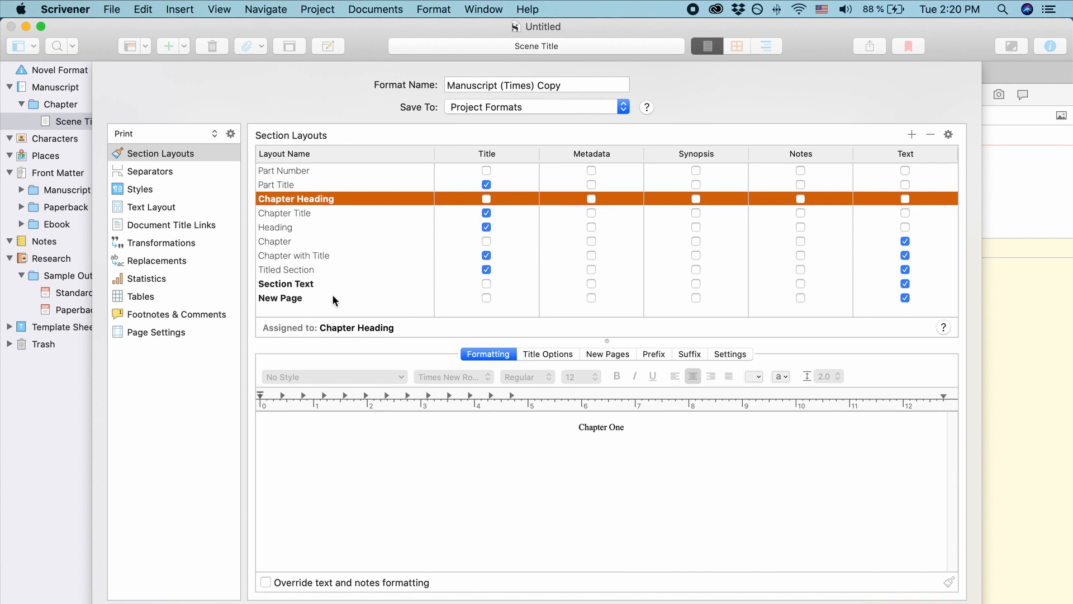
left_click(314, 211)
left_click(317, 198)
- Review the Chapter Heading layout's title options, new page, prefix, suffix and paragraph indent settings, ending on its formatting
left_click(548, 353)
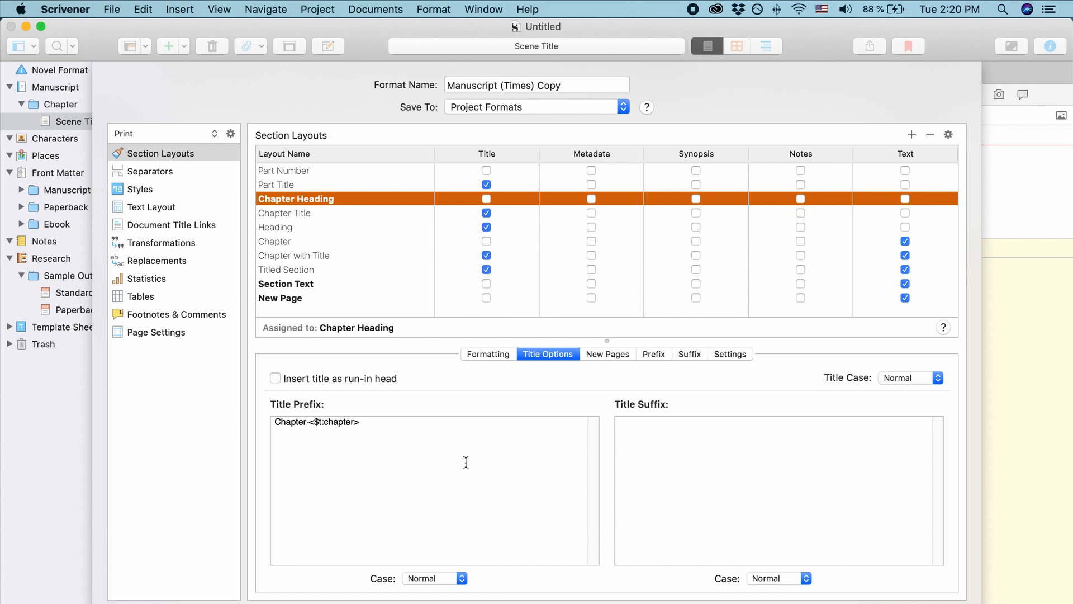
left_click(606, 358)
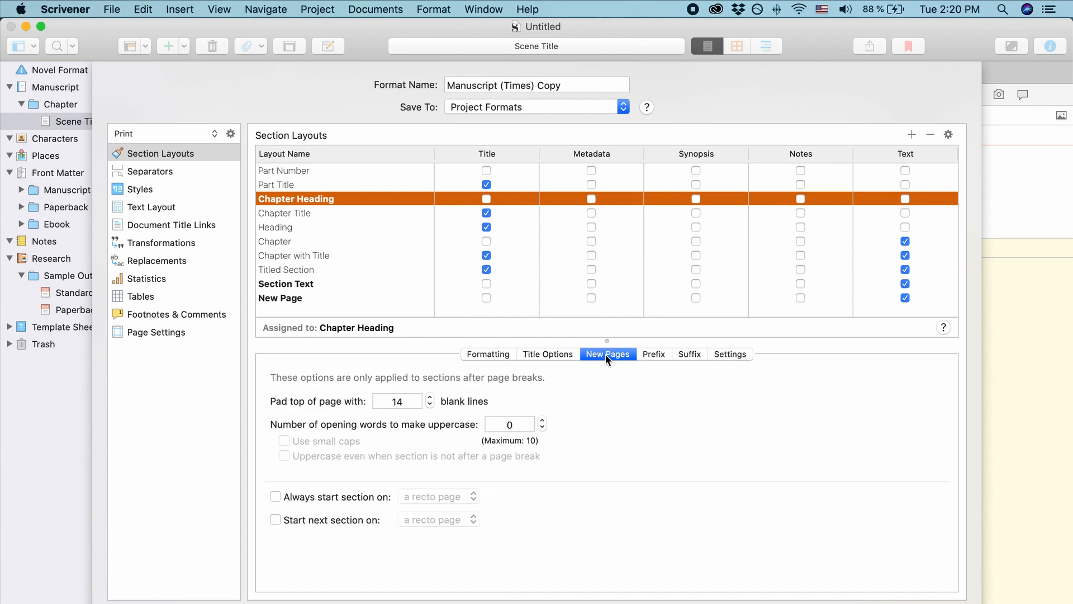
left_click(656, 354)
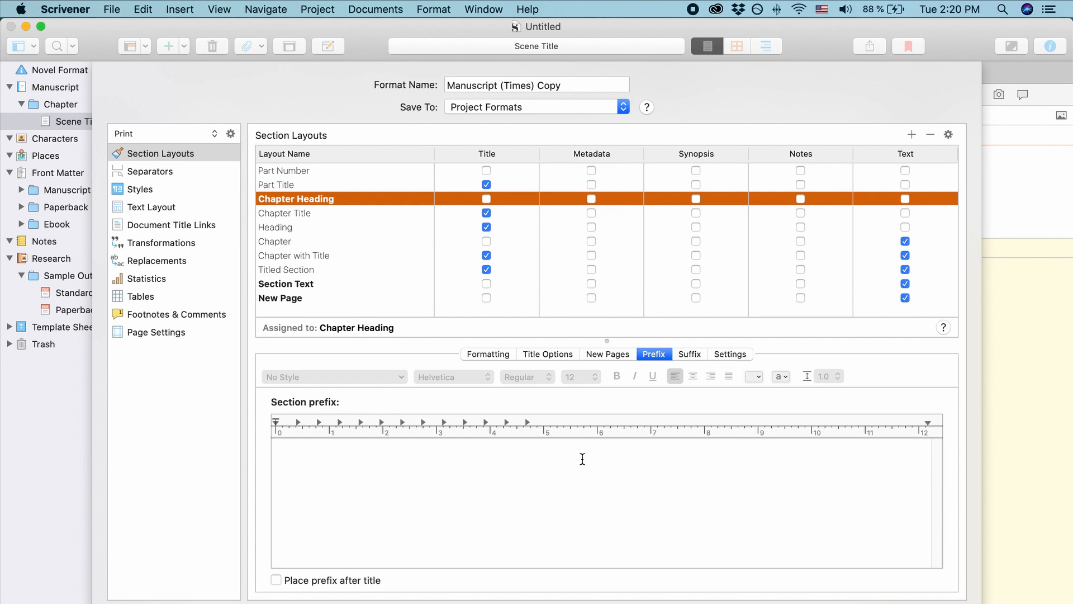
left_click(690, 354)
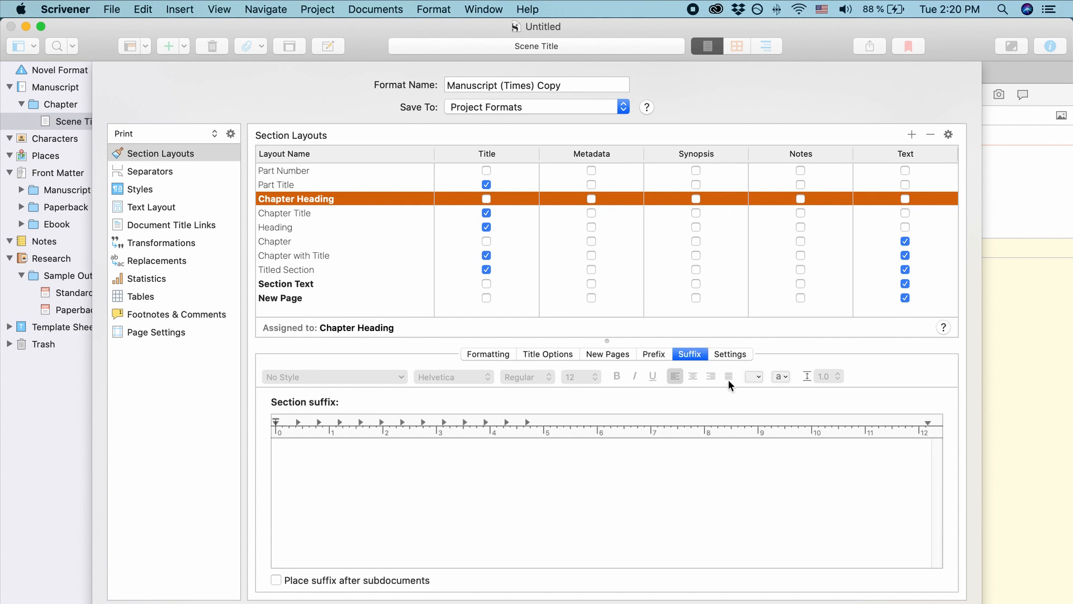
left_click(725, 354)
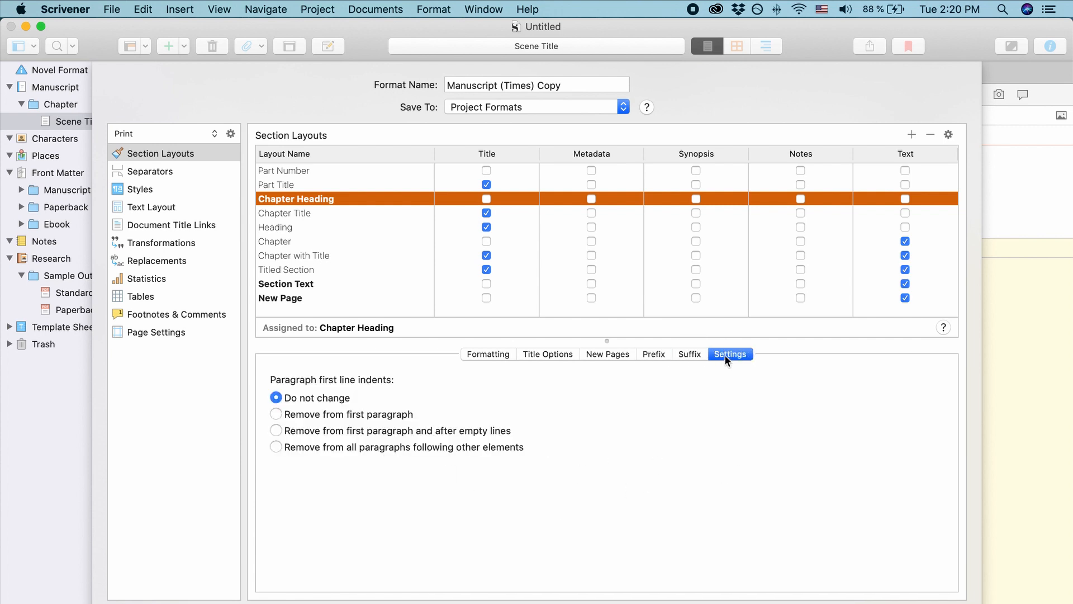
left_click(486, 357)
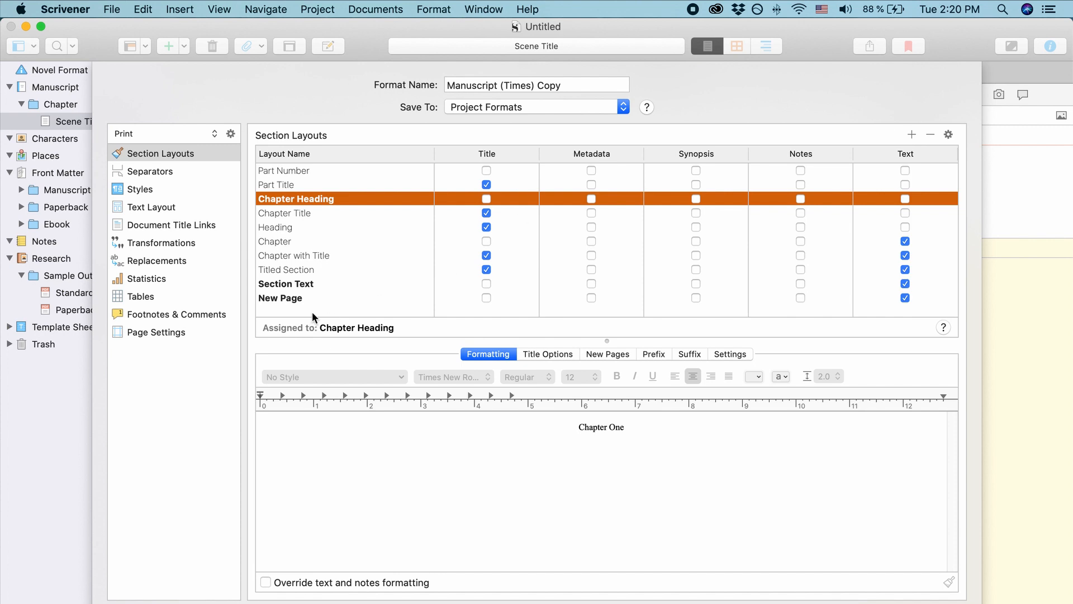
- Add a section layout below Chapter Heading and name it "New Section Layout"
left_click(912, 135)
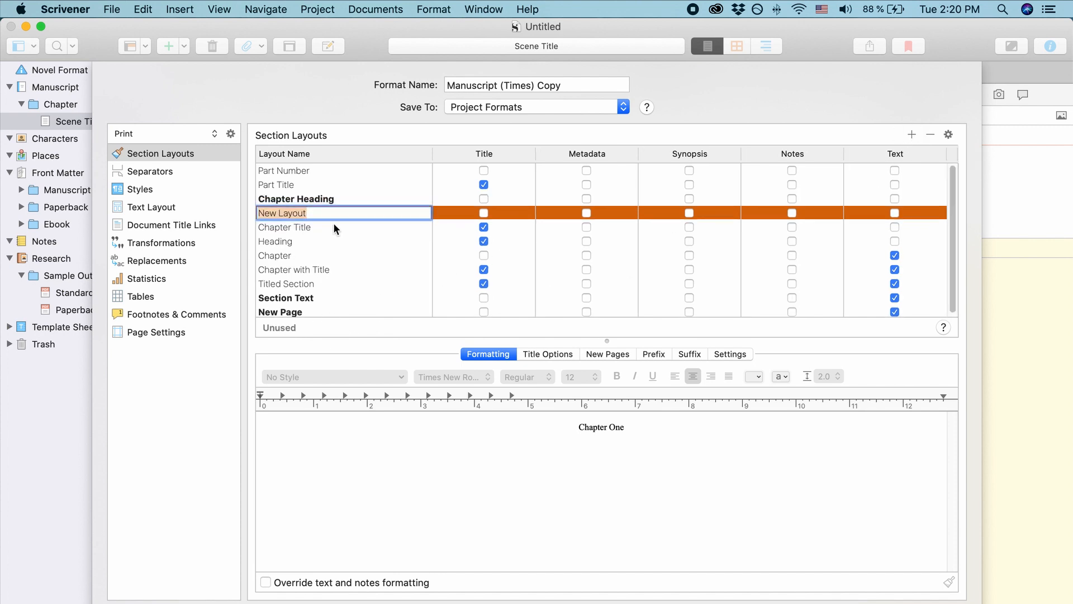
type("New Section Layout")
key("Return")
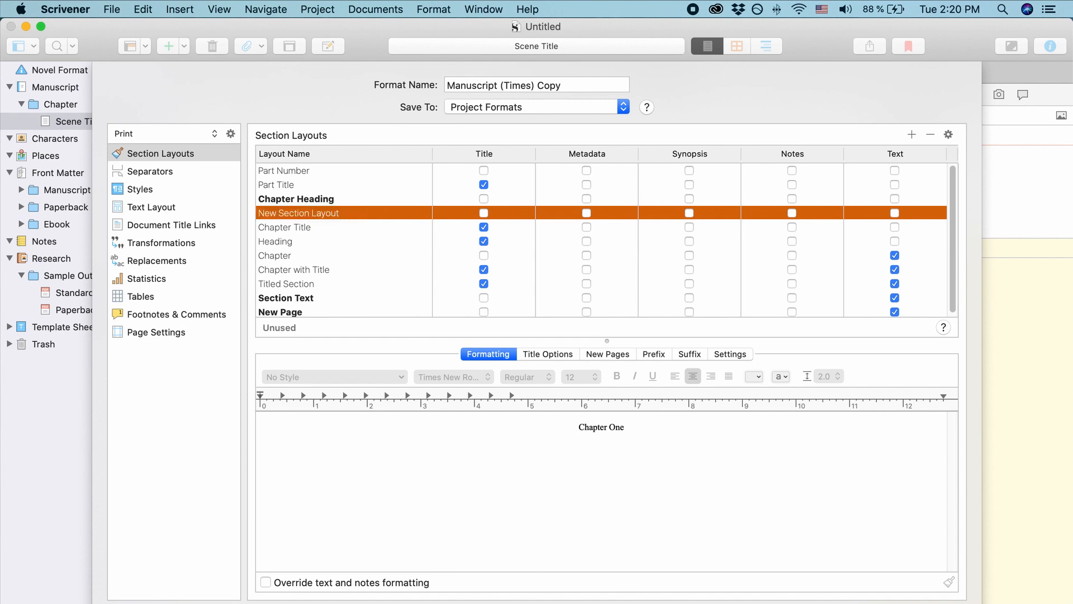
- Rename the new section layout as "Headline with Text"
double_click(323, 213)
type("He")
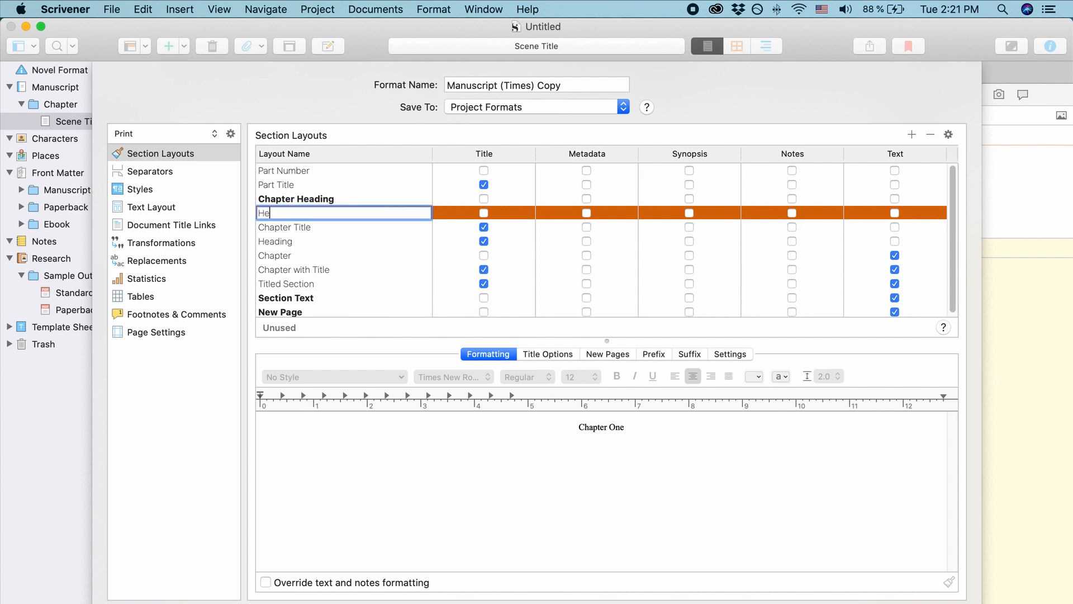
type("adline with Text")
key("Return")
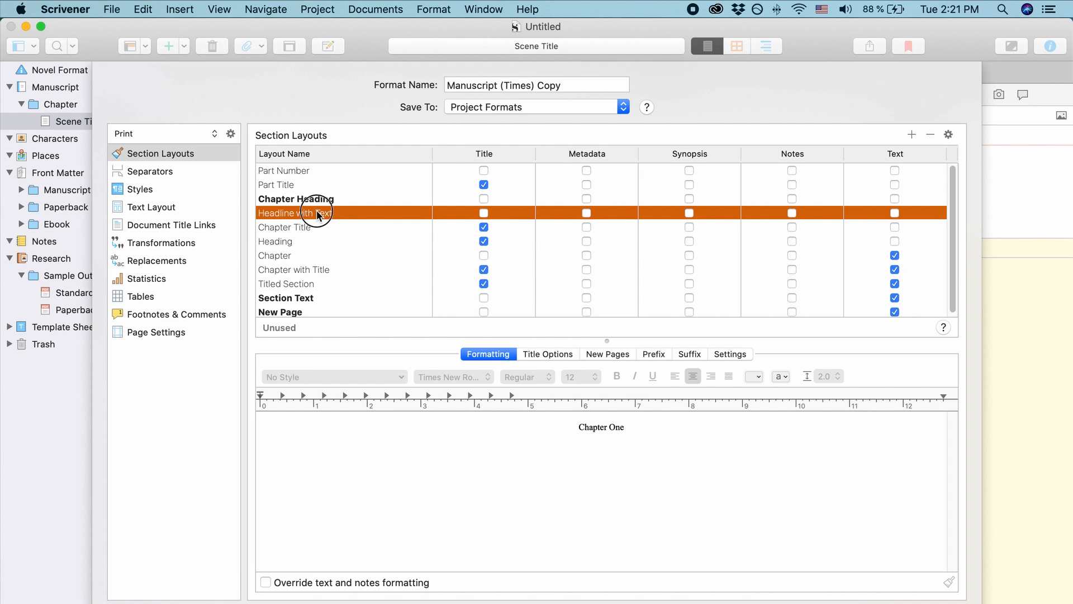
- Rename the "Headline with Text" section layout as "New Page Headline with Text"
double_click(340, 212)
type("New Pa")
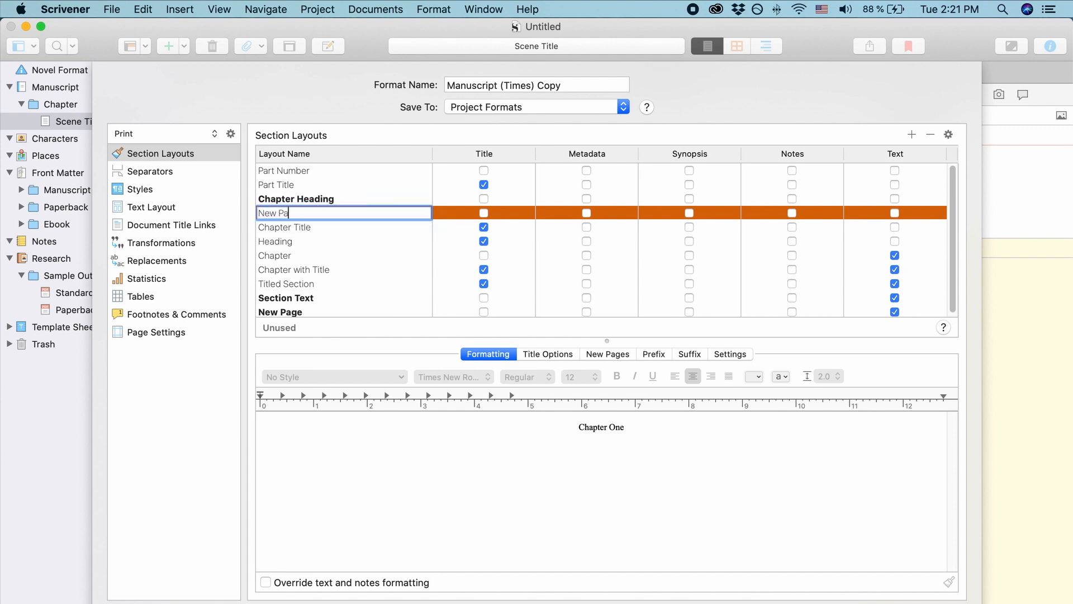
type("ge Headline with Text")
key("Return")
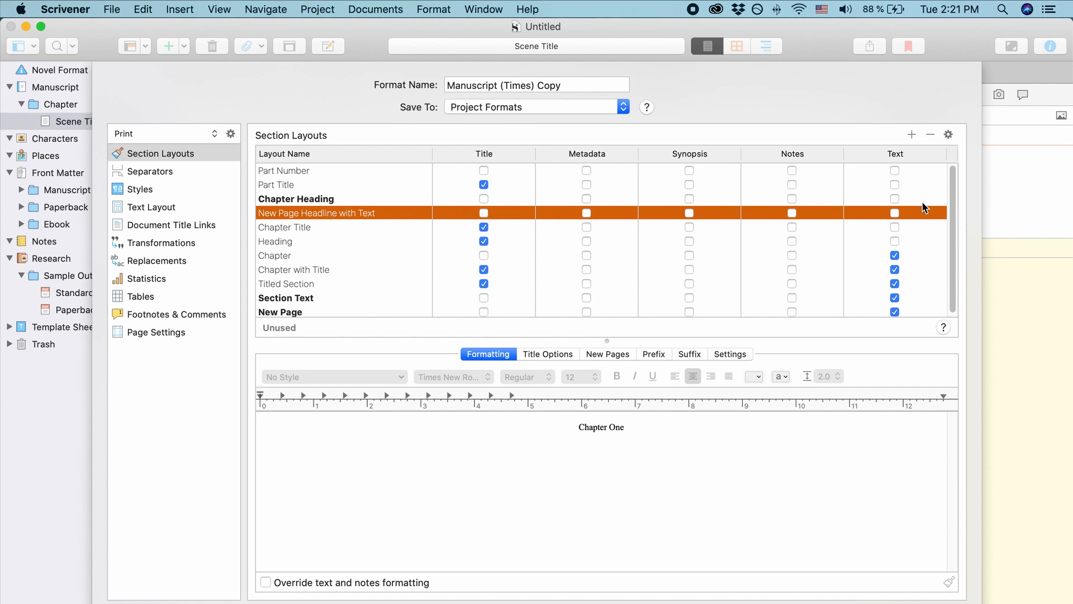
- Examine the additional section layout options for placeholder titles, subtitles and notes placement, leaving them as they are
left_click(948, 135)
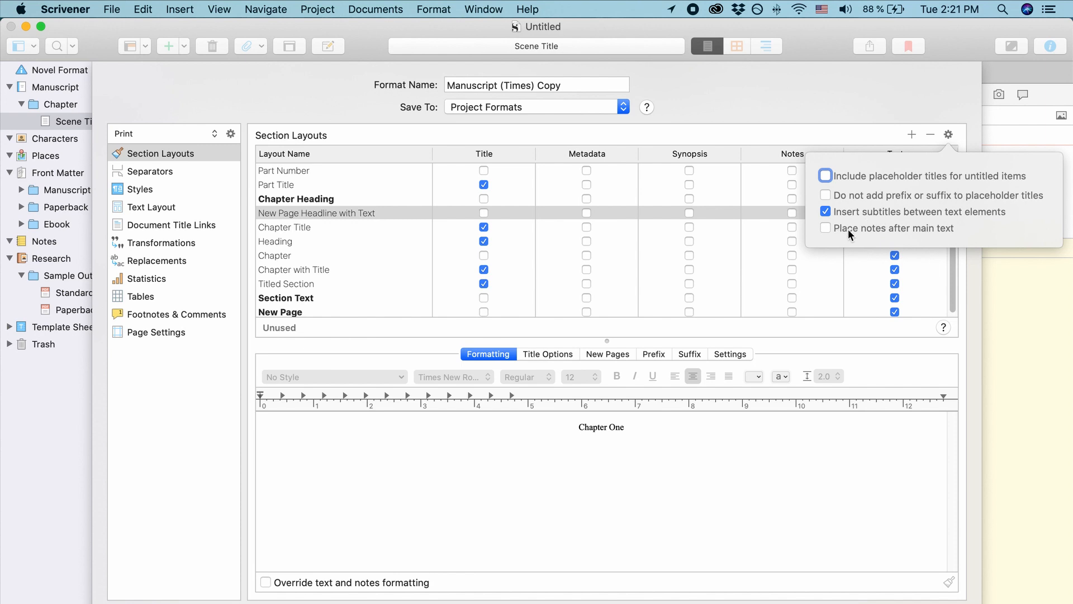
left_click(949, 135)
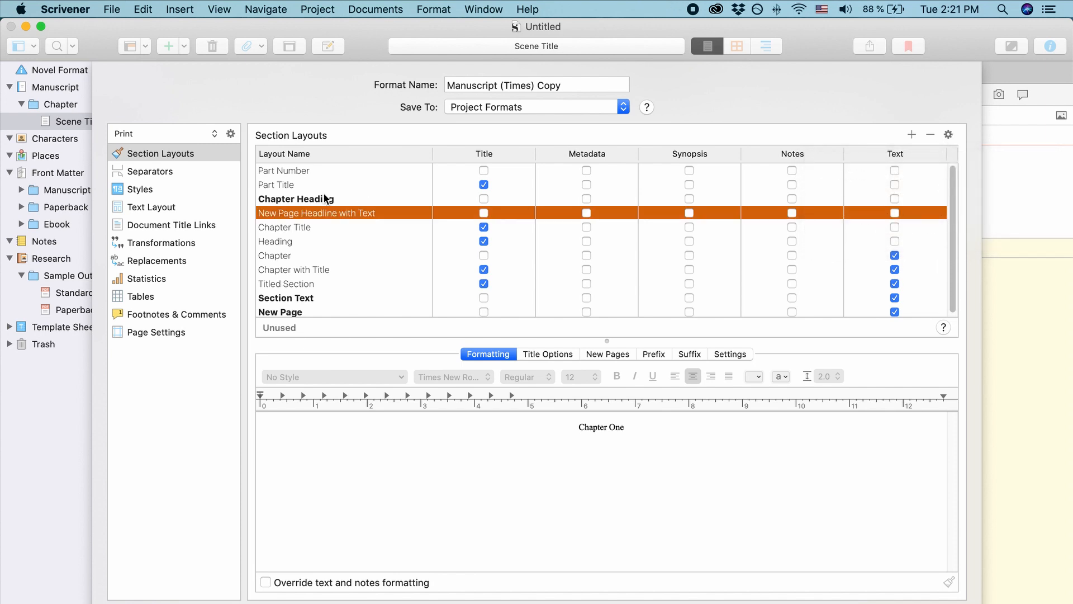
left_click(162, 154)
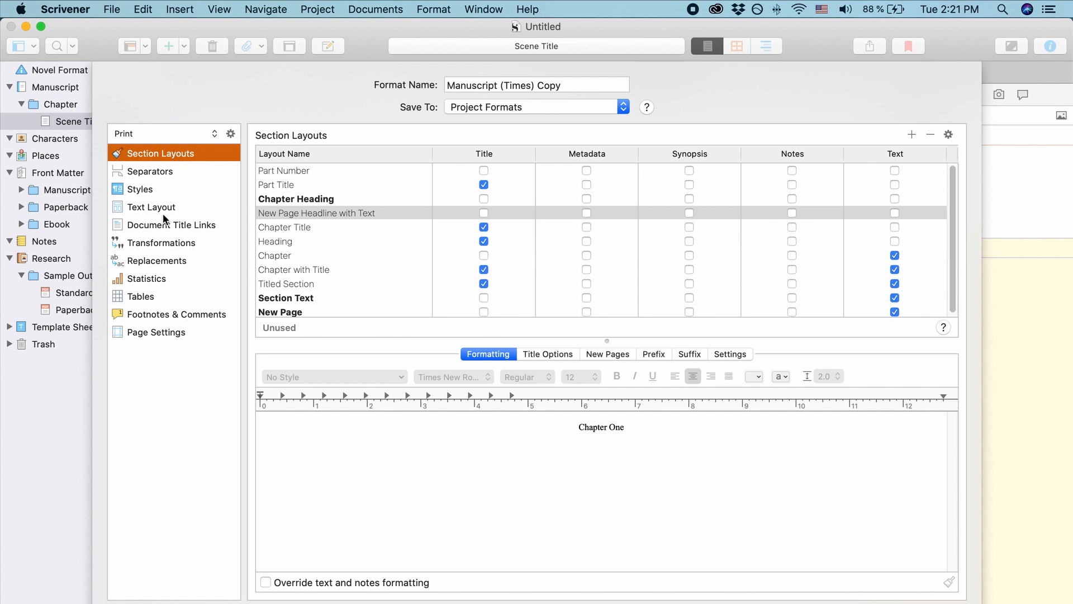
- Review the default separators for folders and text files, ending on the folder separators
left_click(154, 172)
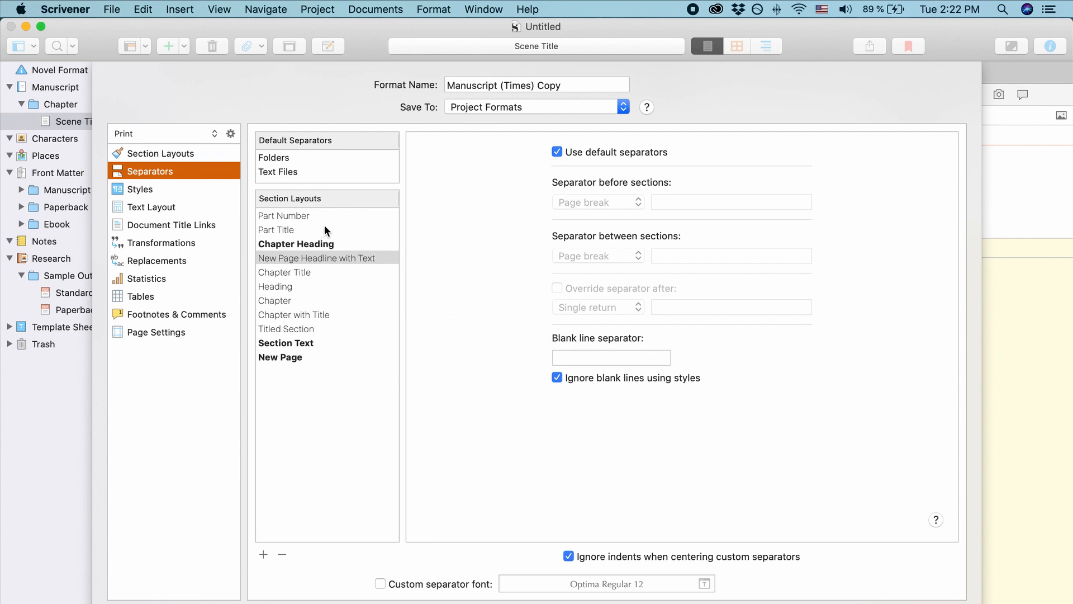
left_click(327, 157)
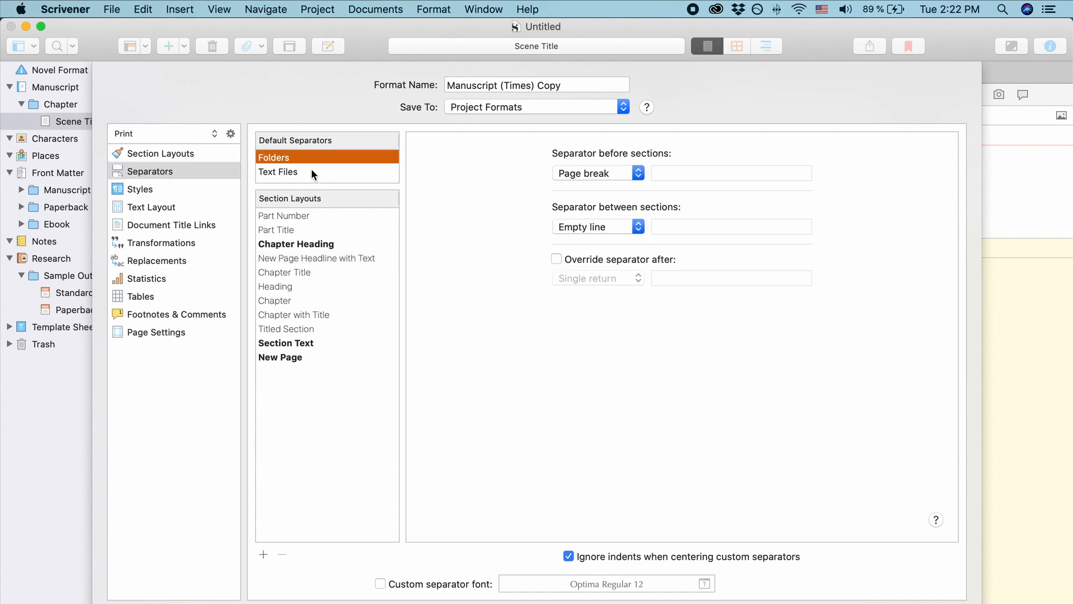
left_click(313, 173)
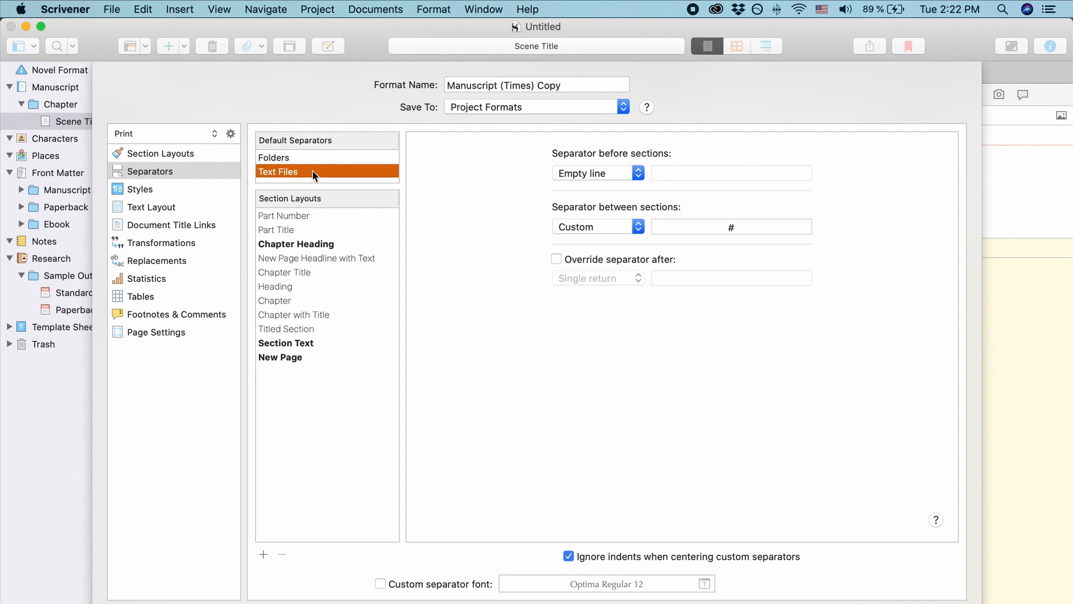
left_click(315, 160)
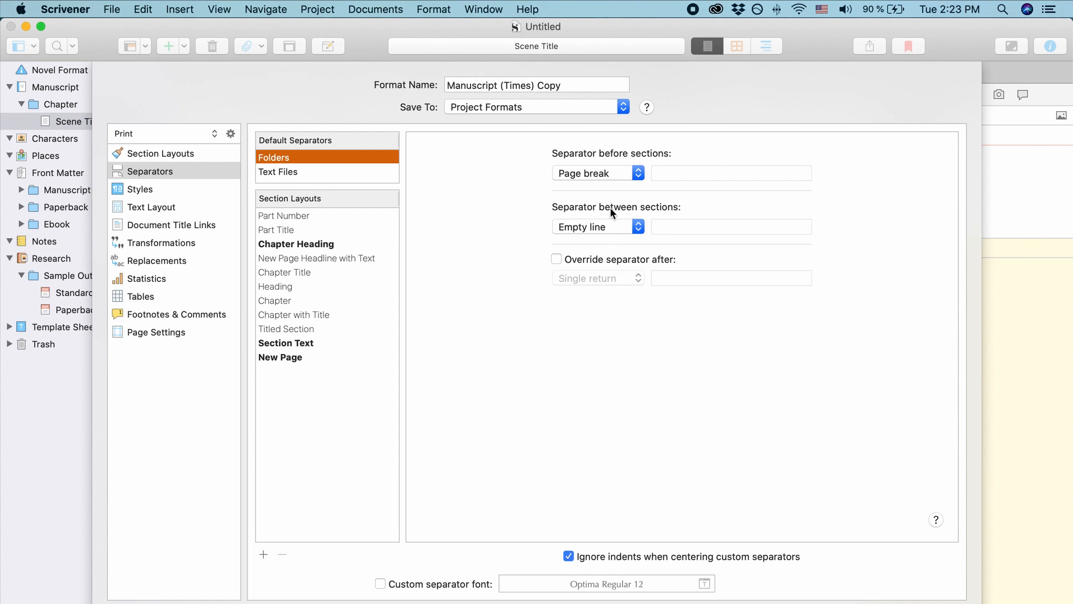
- Try a custom "- *" separator between sections for folders, clear it and pick a different separator type
left_click(639, 227)
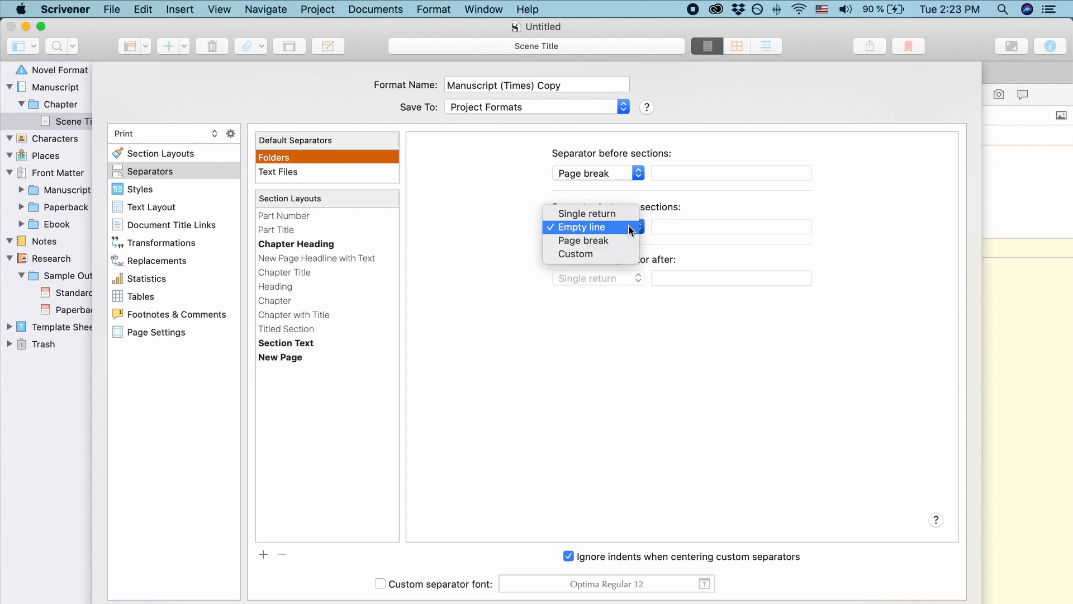
left_click(620, 254)
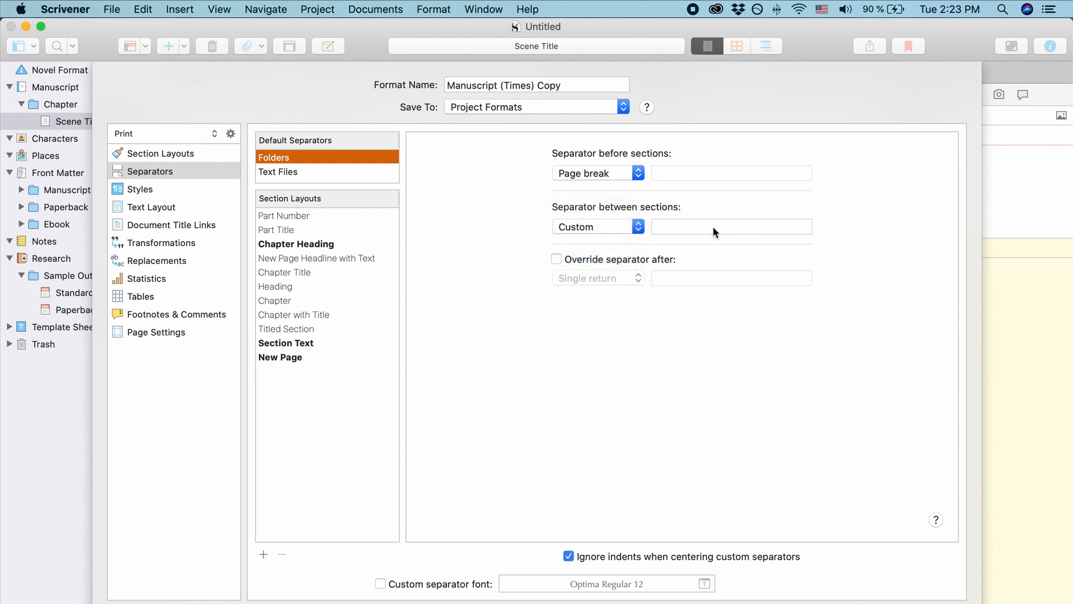
left_click(680, 226)
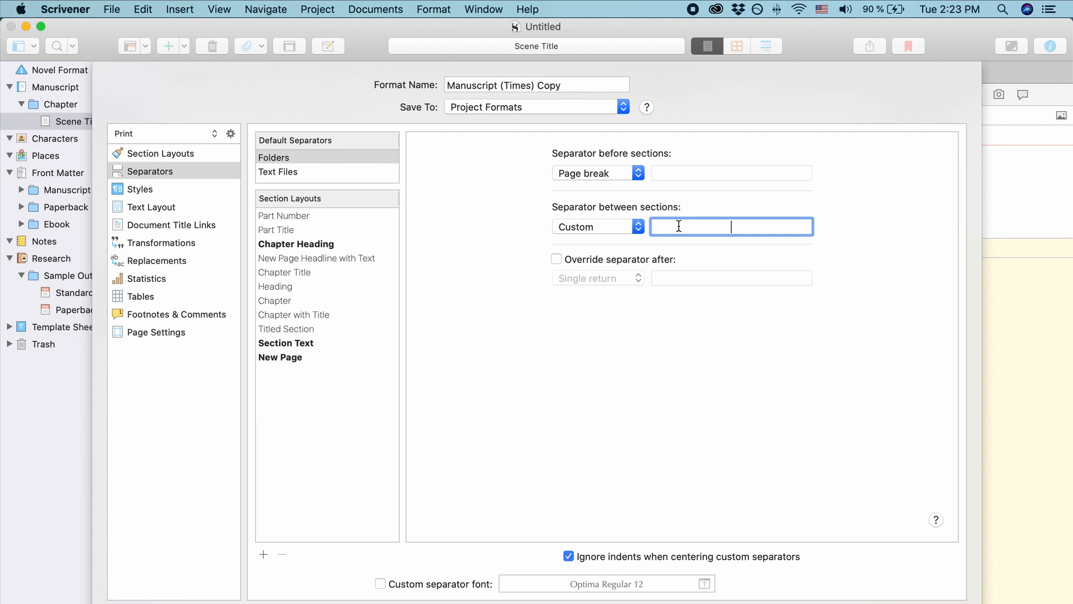
type("- *")
left_click_drag(775, 223, 686, 224)
key("BackSpace")
key("Tab")
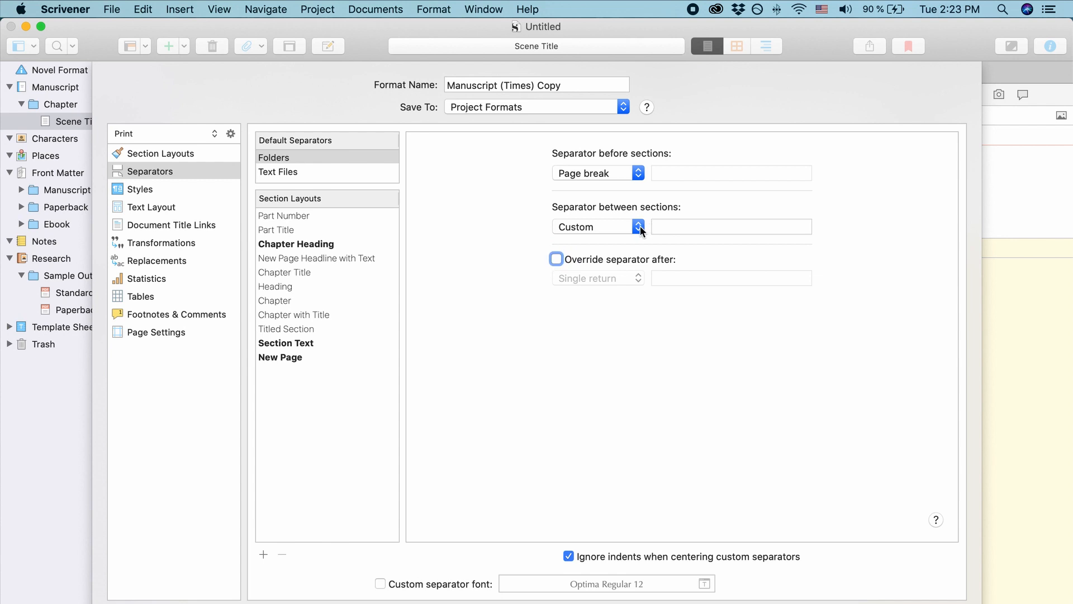
left_click(640, 226)
left_click(614, 187)
- Try the default separators on the Part Number layout, turn them off again and close the format editor without saving
left_click(314, 218)
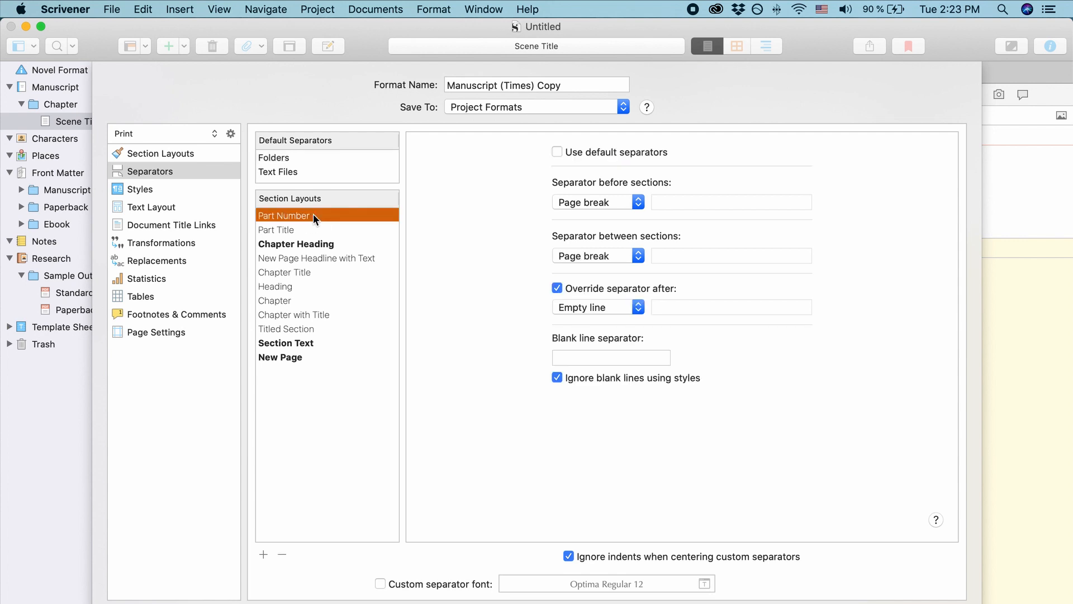
left_click(565, 153)
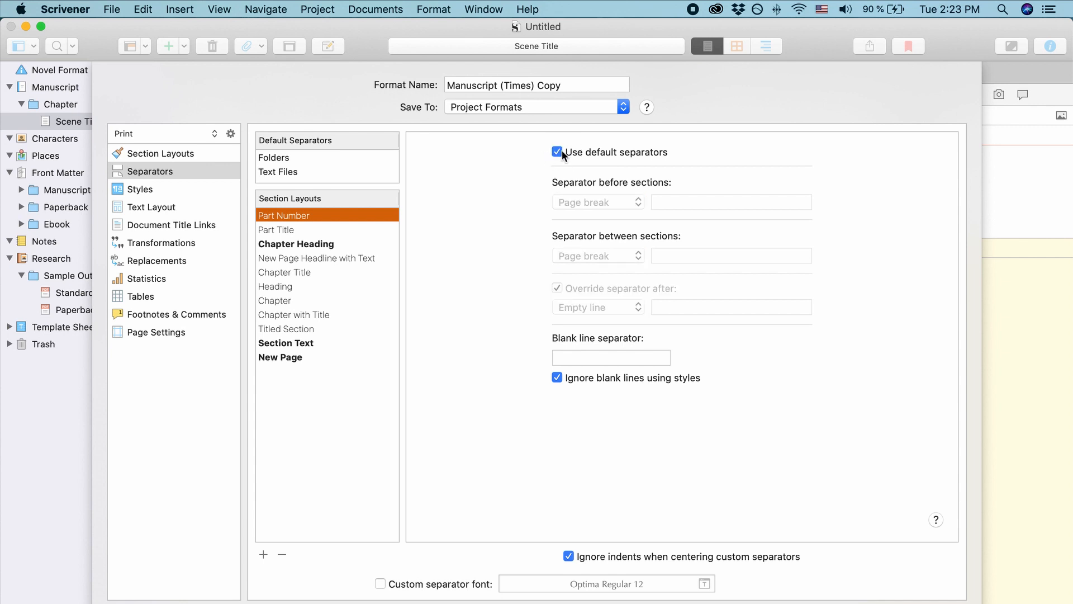
left_click(561, 150)
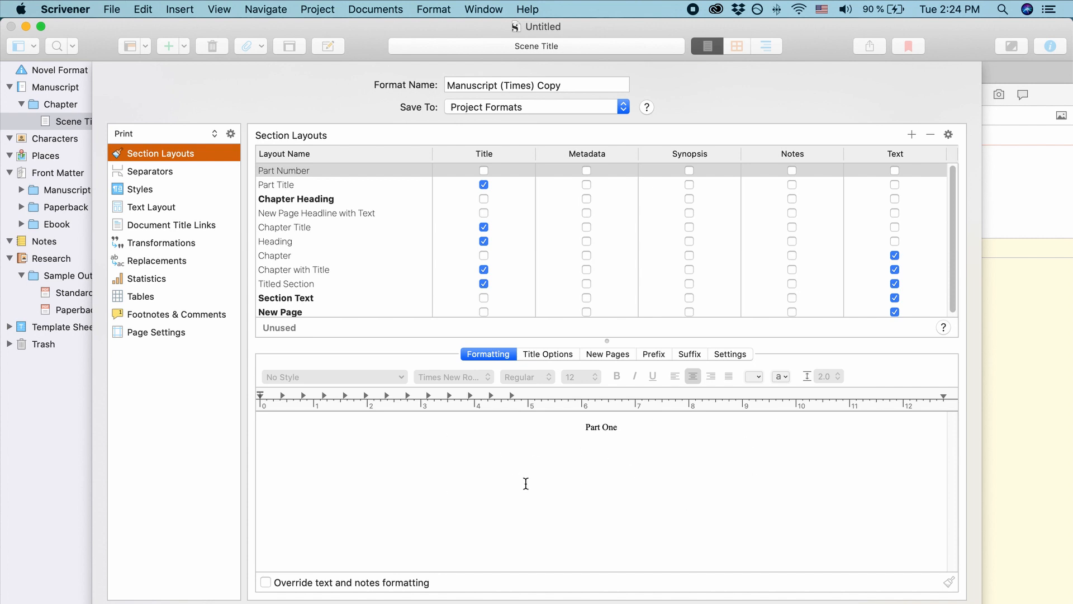
left_click(181, 171)
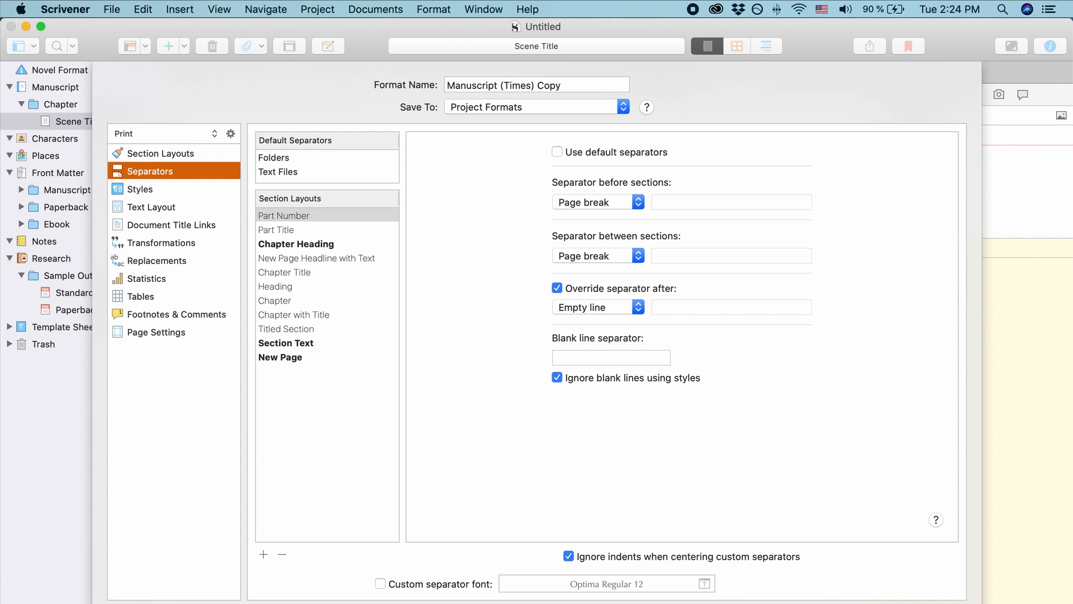
key("Escape")
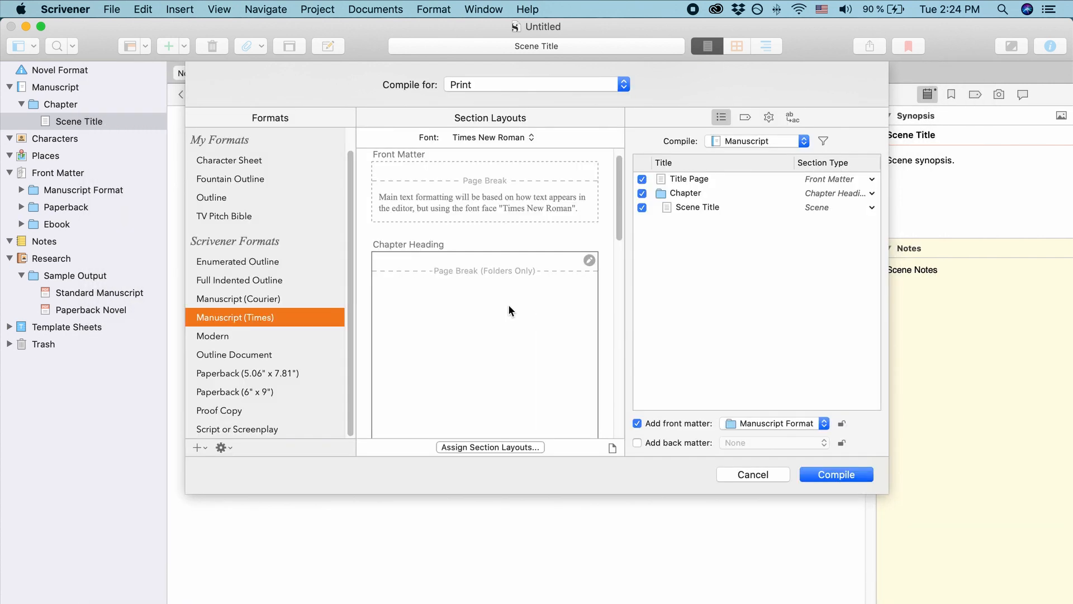
- Duplicate the Manuscript (Times) format and save it as "Manuscript (Times) Copy" in Project Formats
double_click(250, 317)
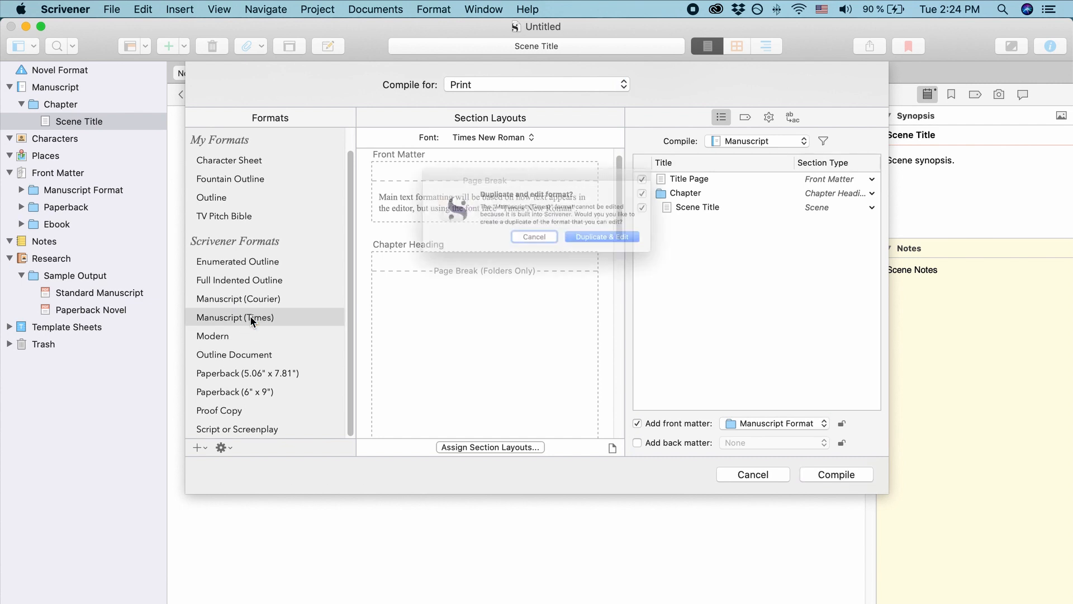
left_click(601, 248)
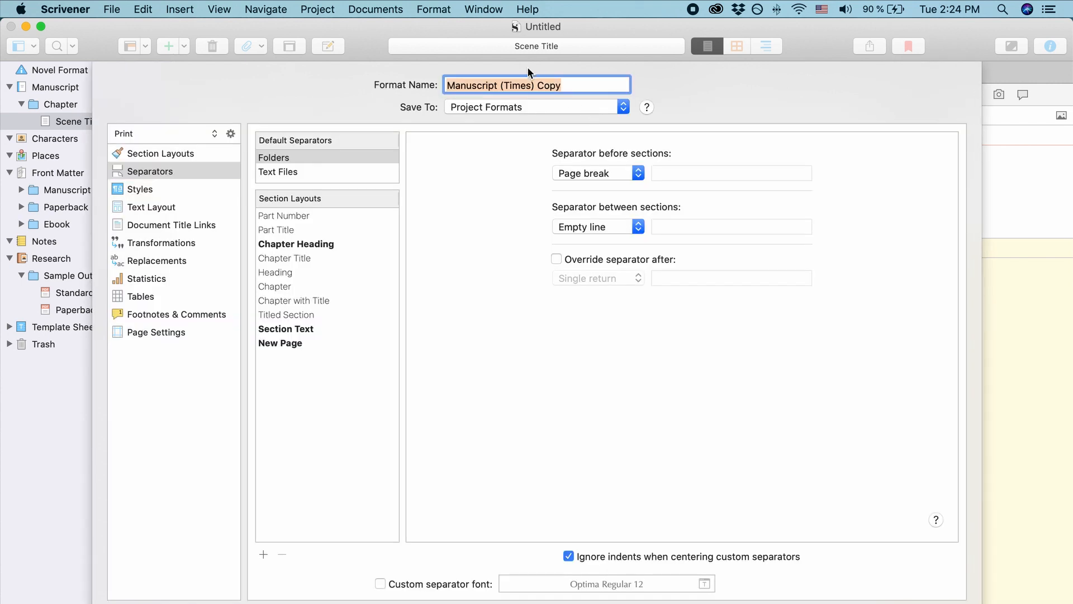
left_click(934, 603)
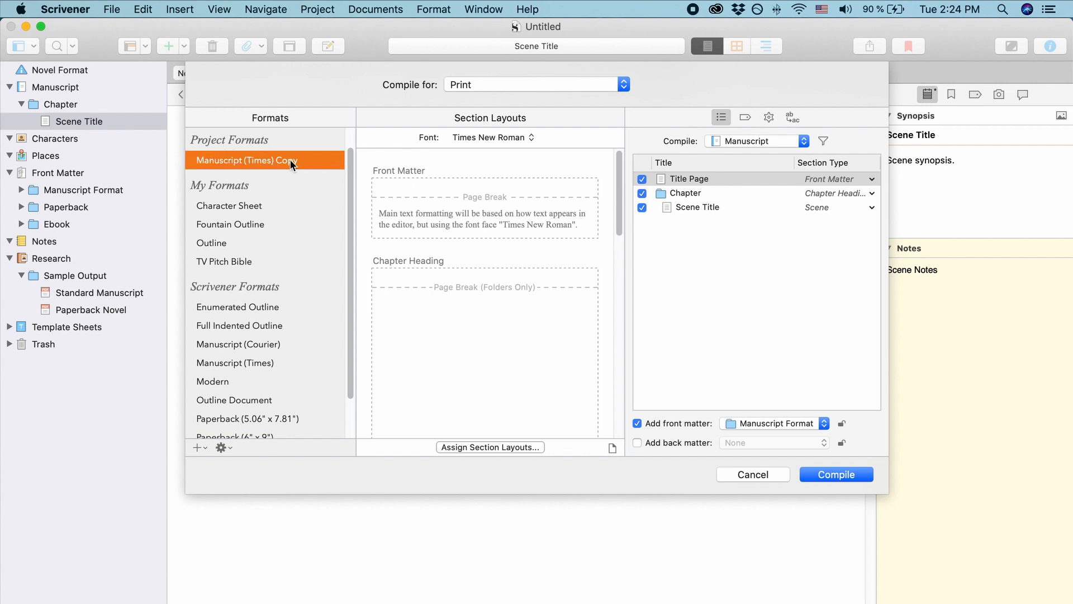
- Reopen the Manuscript (Times) Copy format, check its section layouts and separators, and close the format editor
scroll(277, 265, "down", 2)
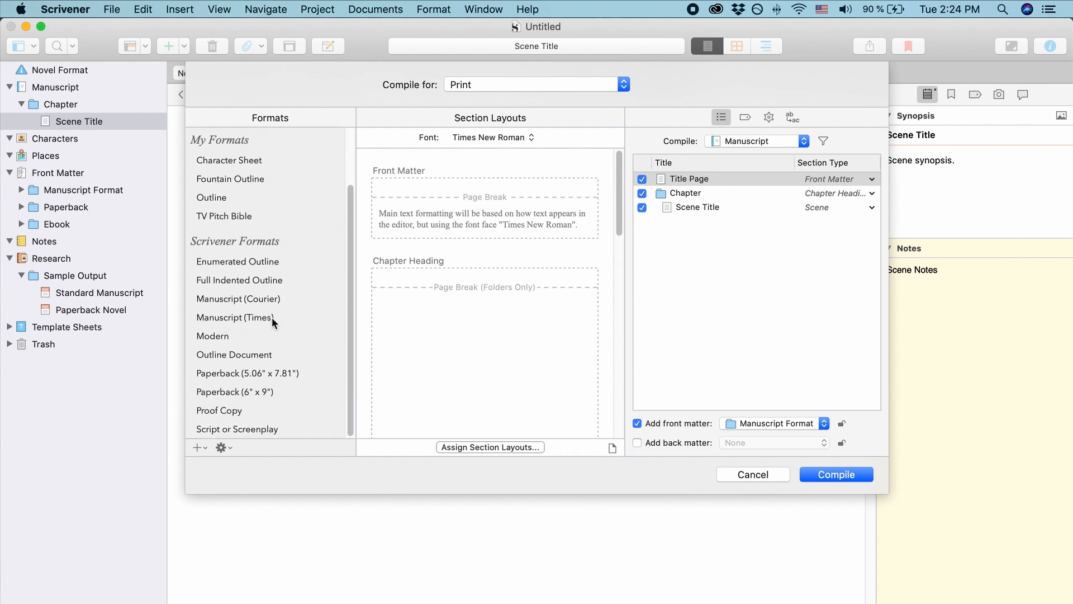
scroll(272, 317, "up", 3)
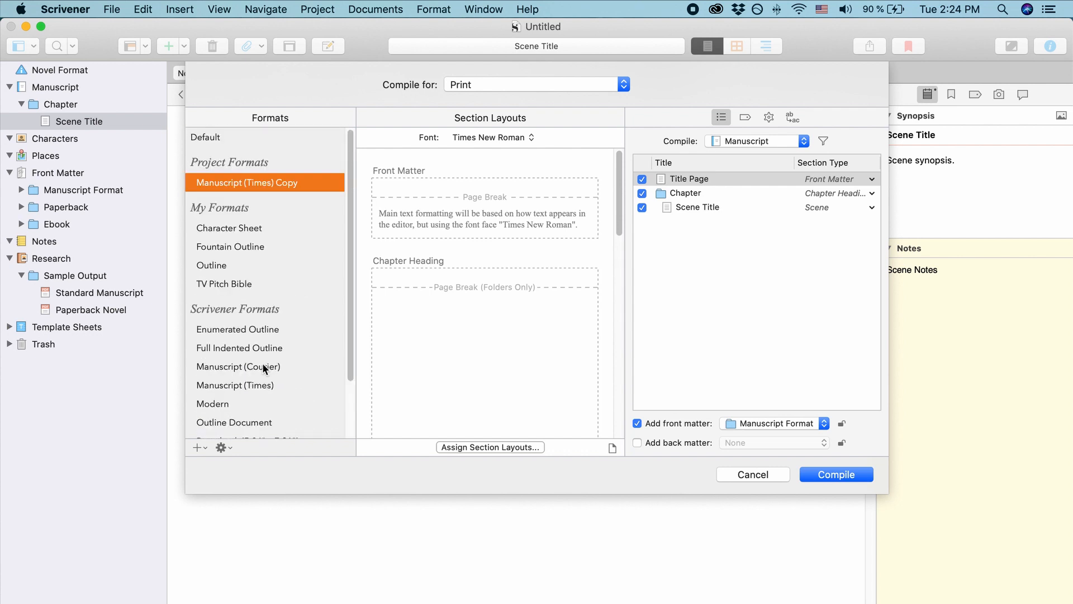
double_click(236, 183)
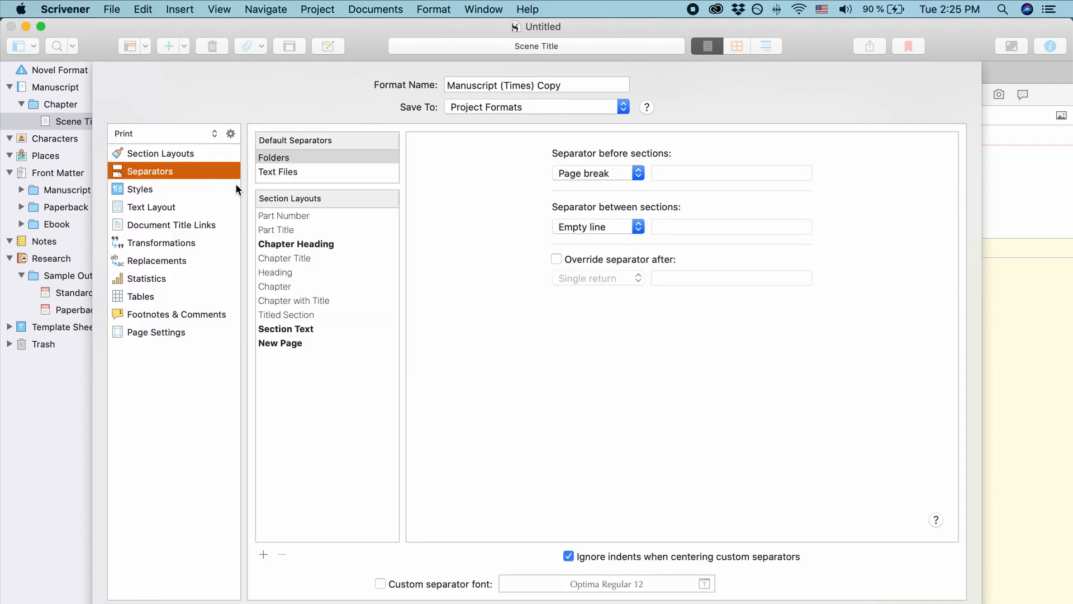
left_click(162, 153)
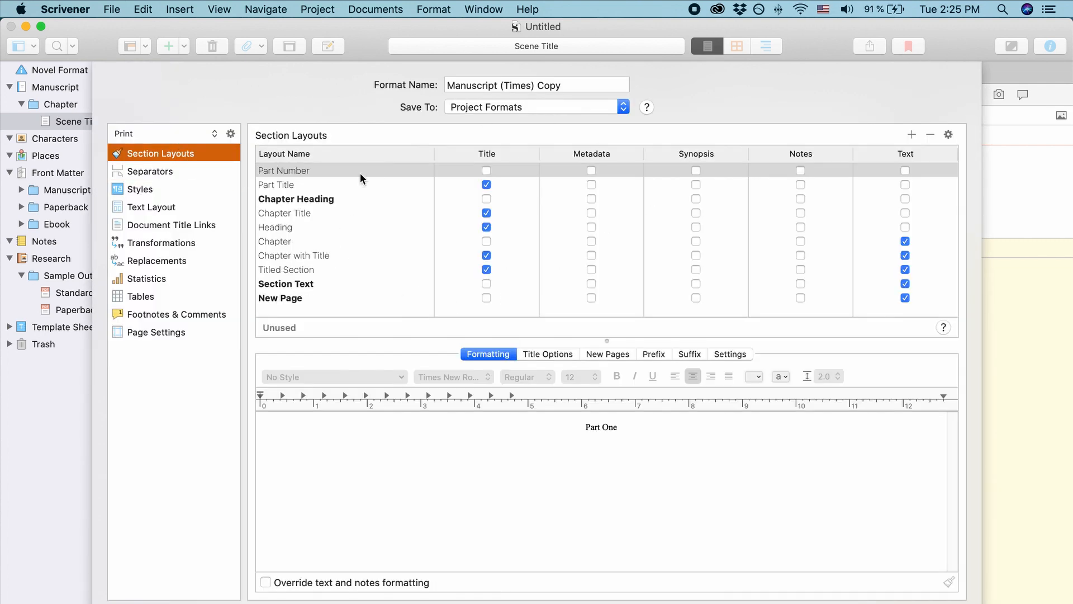
left_click(204, 171)
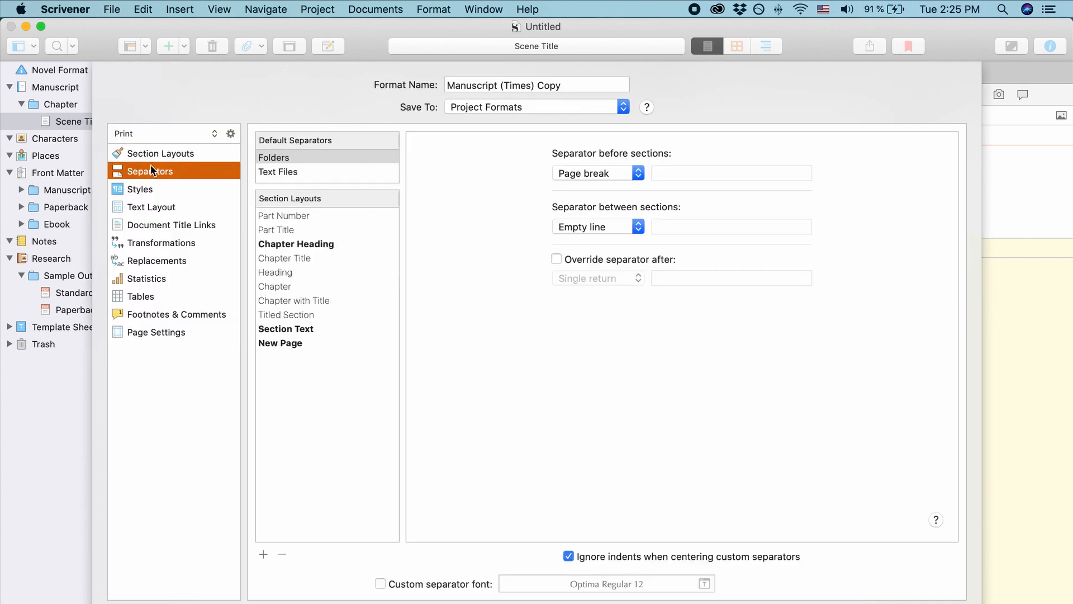
left_click(854, 602)
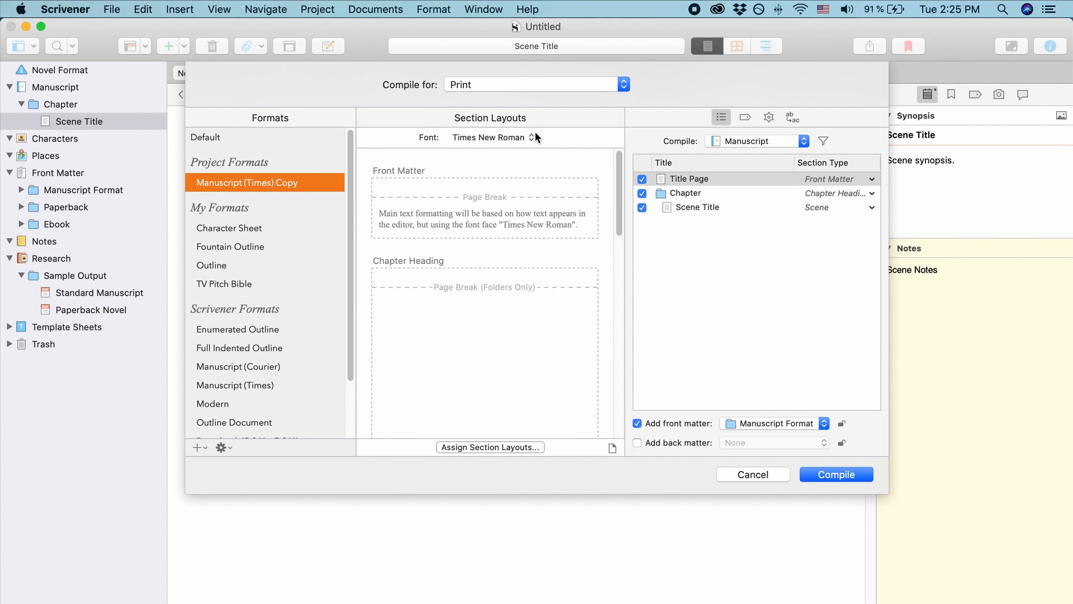
- Review the format's section layouts, open the section layout assignments and choose the Chapter Heading layout for Chapter Heading documents
scroll(478, 291, "down", 10)
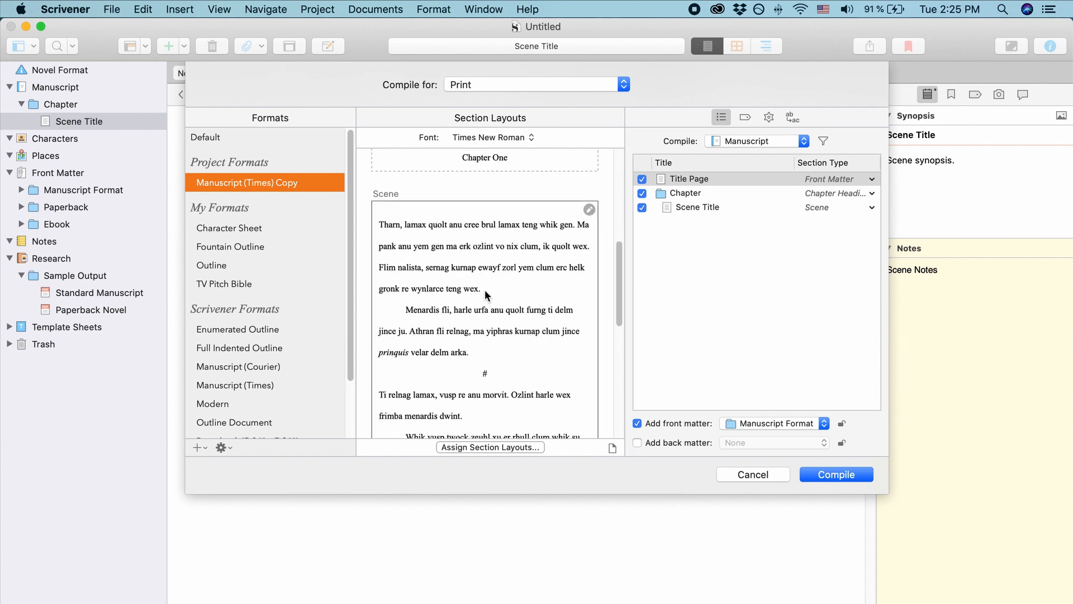
scroll(485, 271, "up", 10)
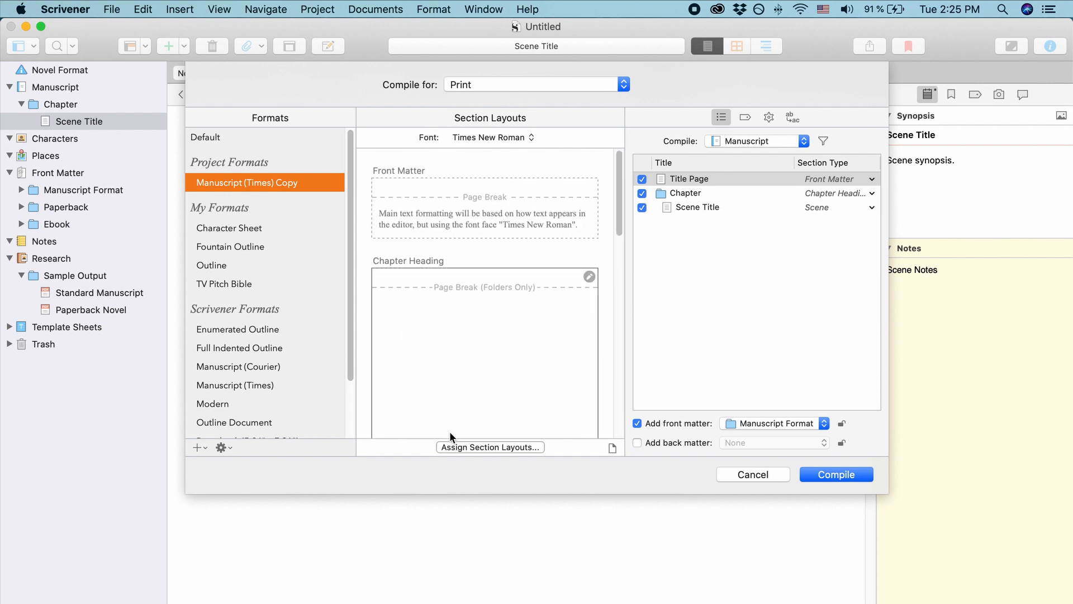
left_click(497, 447)
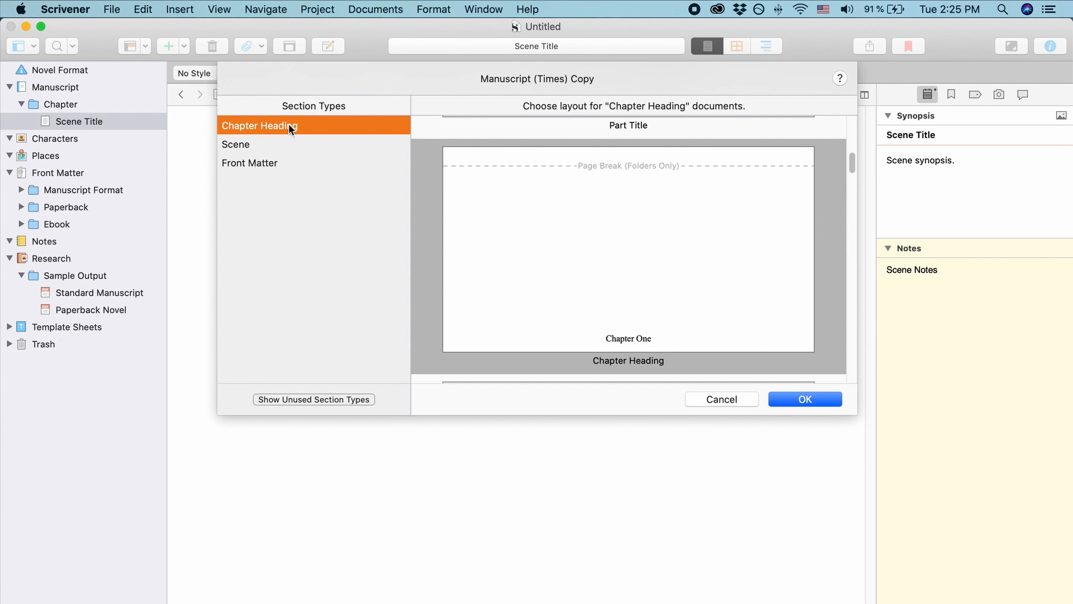
scroll(608, 216, "up", 5)
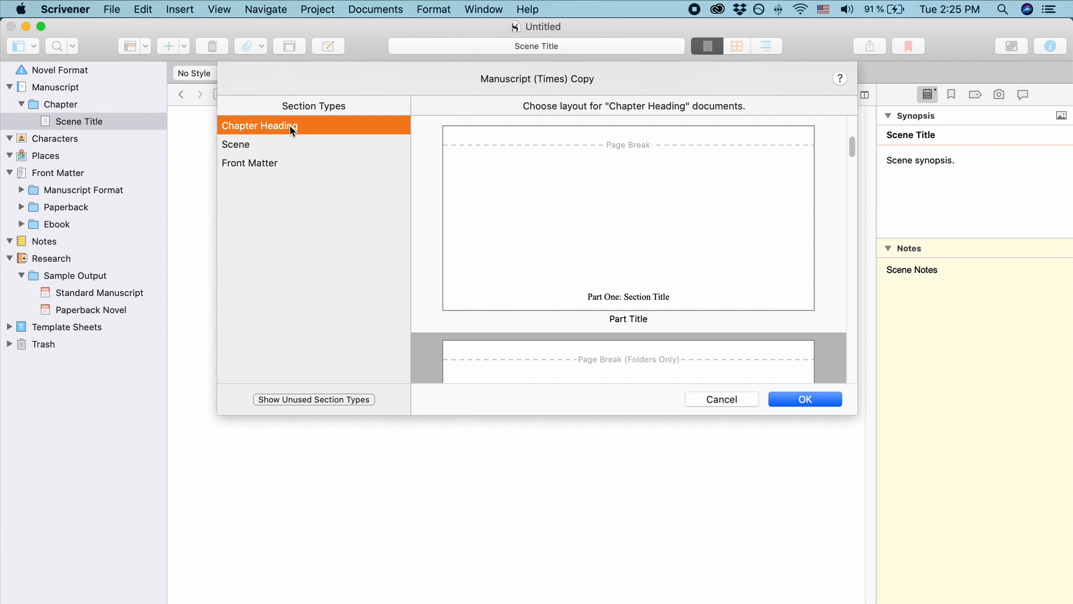
scroll(563, 237, "down", 4)
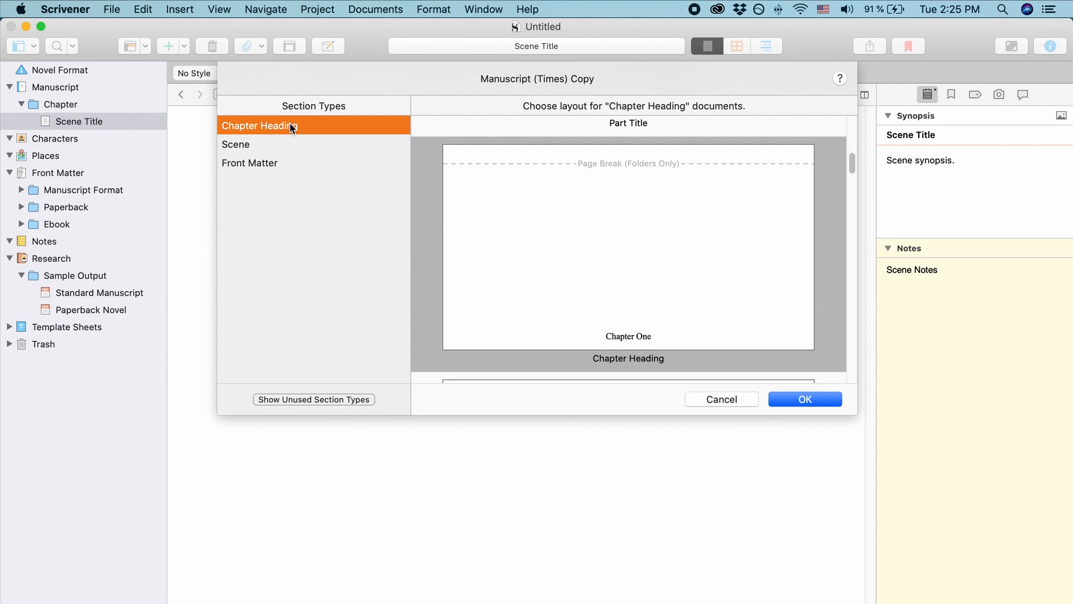
scroll(660, 243, "down", 1)
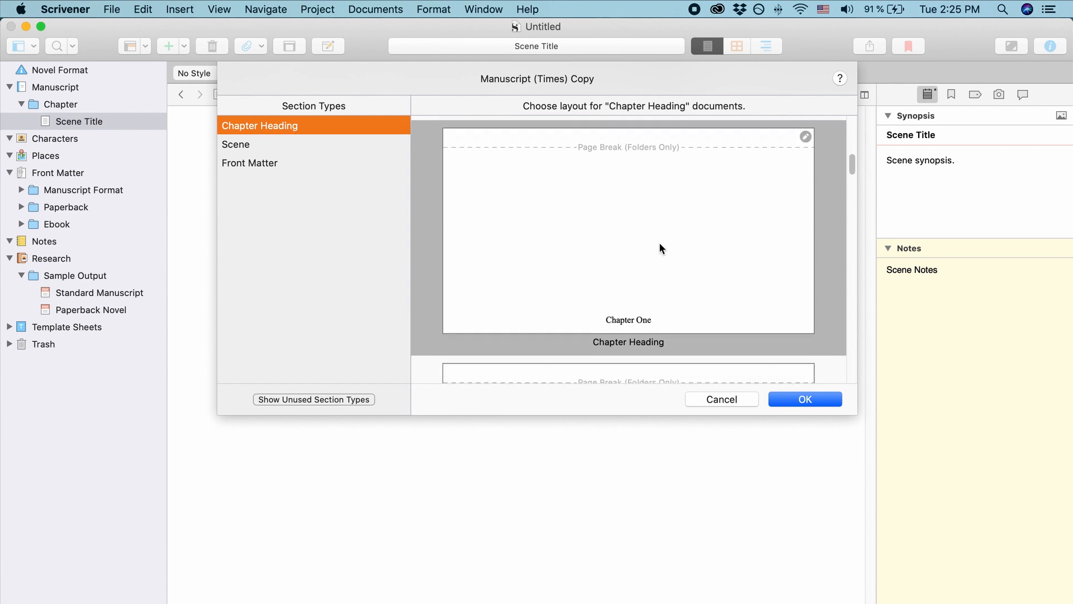
left_click(678, 293)
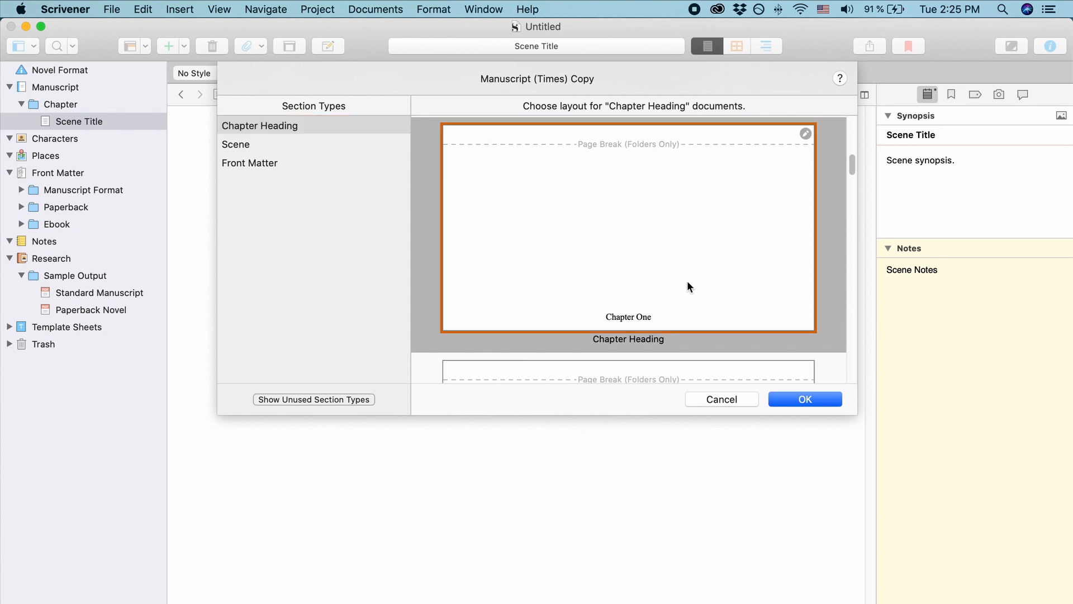
- Try the Part Title layout for Chapter Heading documents and switch back to the Chapter Heading layout
scroll(671, 263, "down", 2)
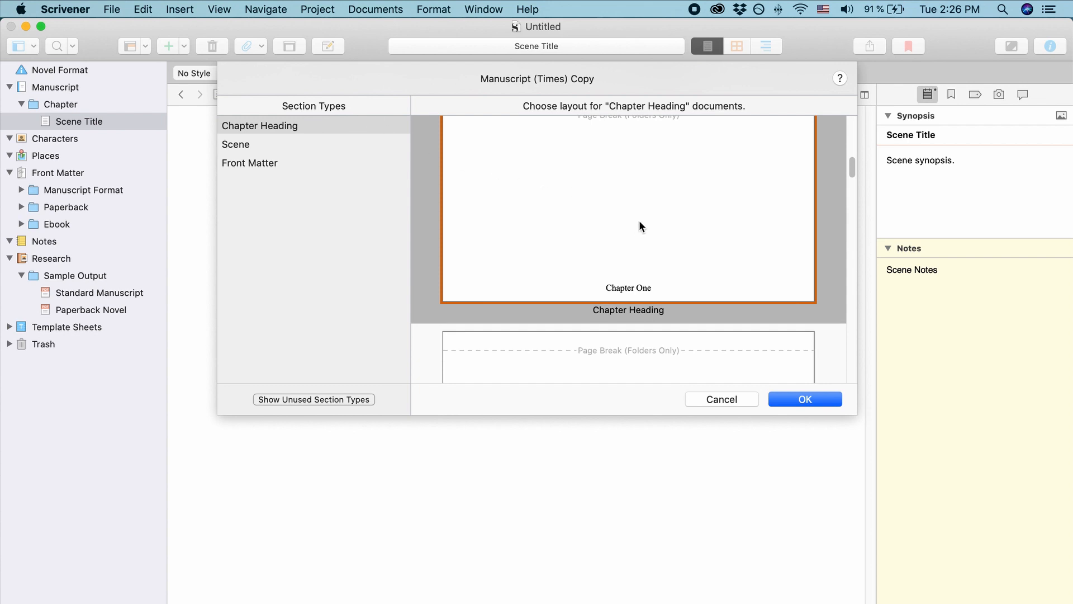
scroll(640, 226, "up", 5)
scroll(639, 226, "up", 2)
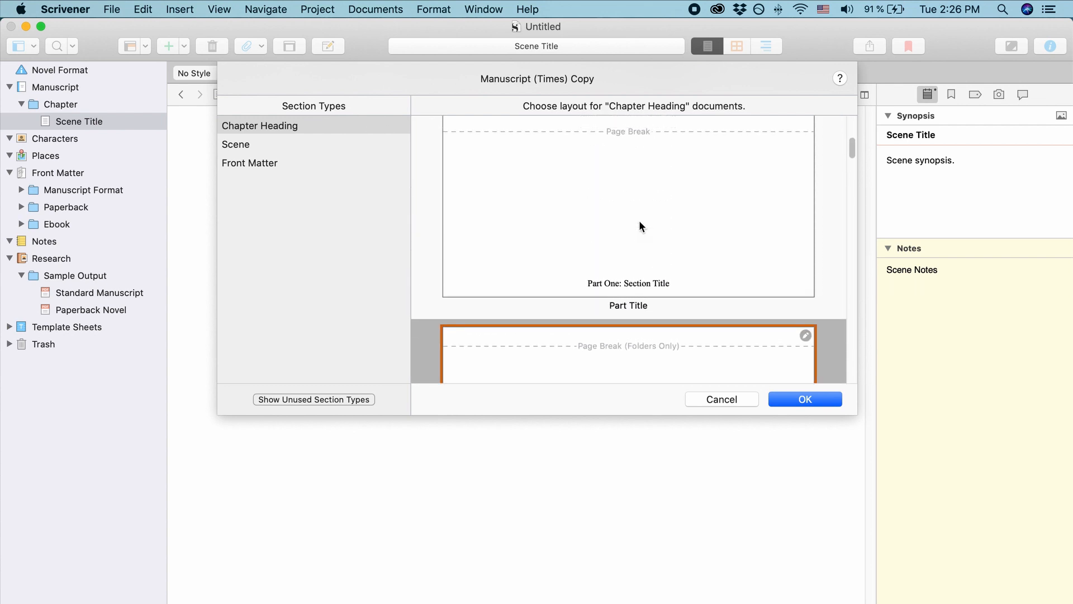
left_click(701, 244)
scroll(701, 245, "down", 3)
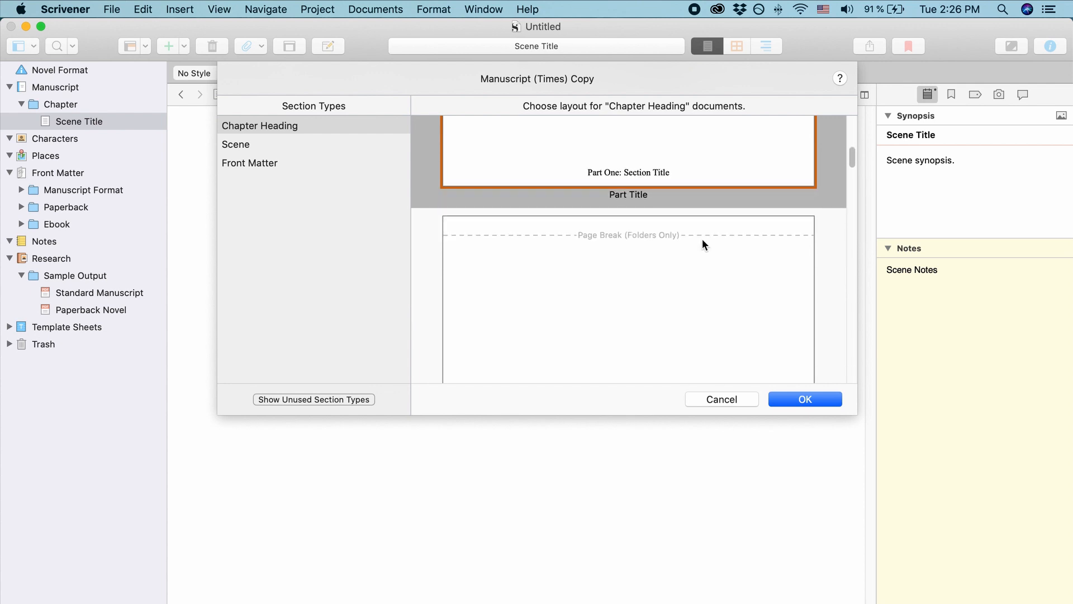
left_click(702, 269)
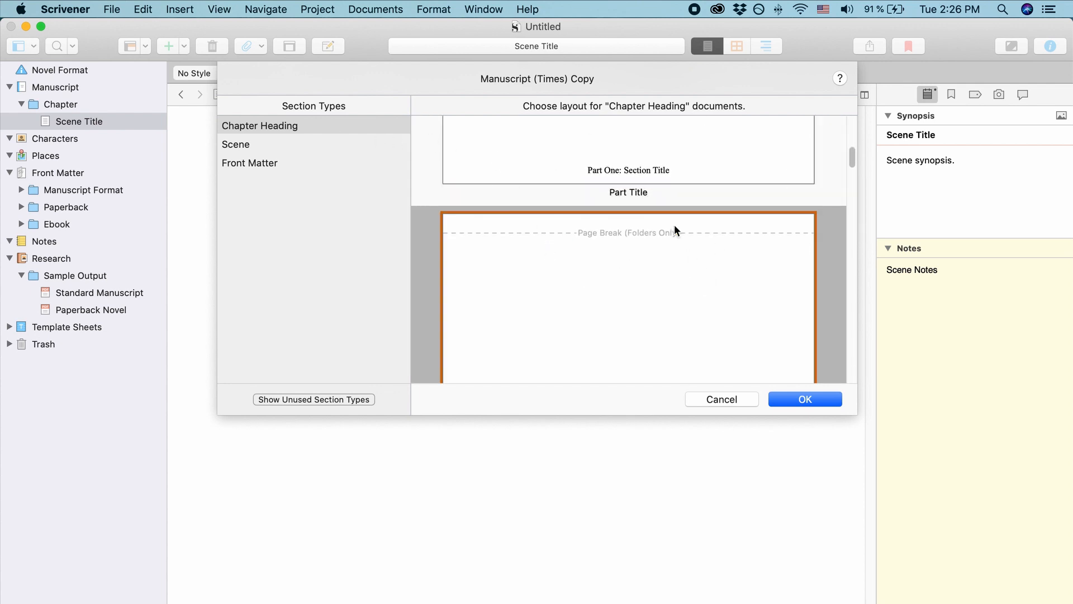
scroll(611, 225, "down", 3)
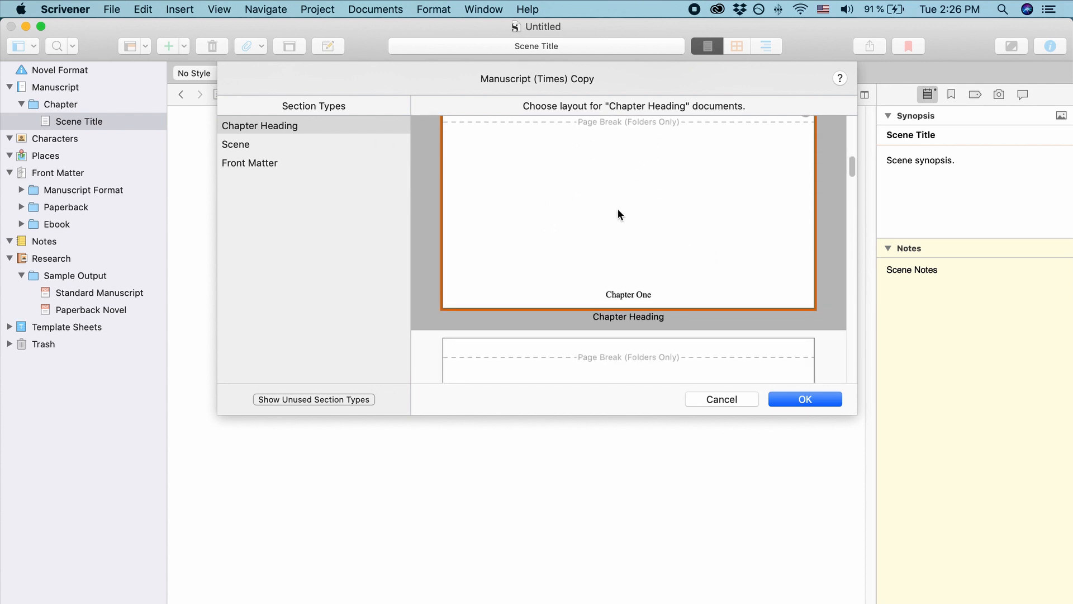
- Choose the Section Text layout for Scene documents
left_click(247, 143)
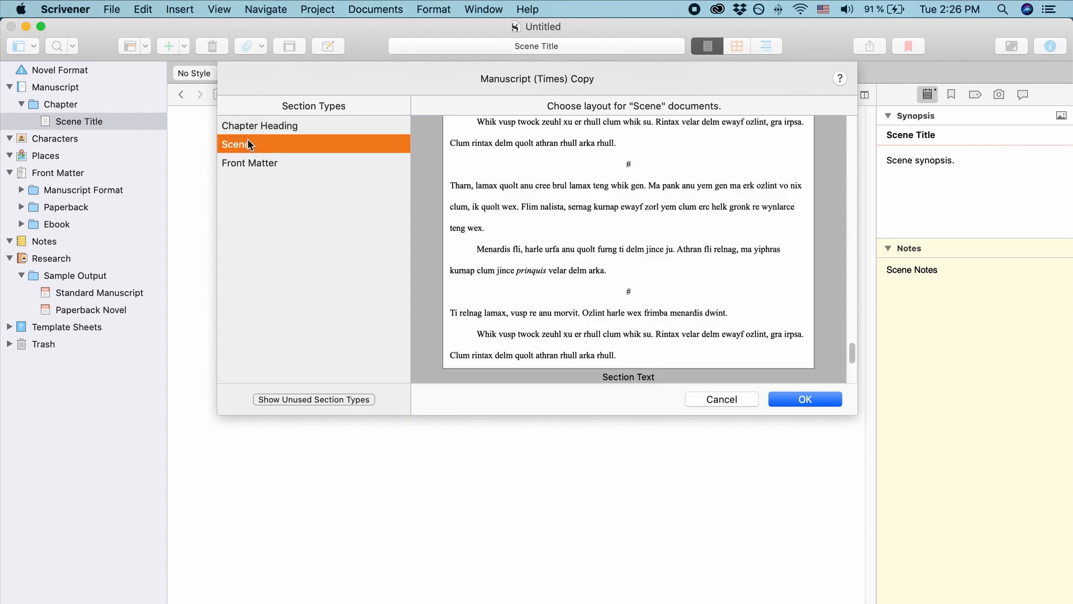
scroll(638, 228, "down", 2)
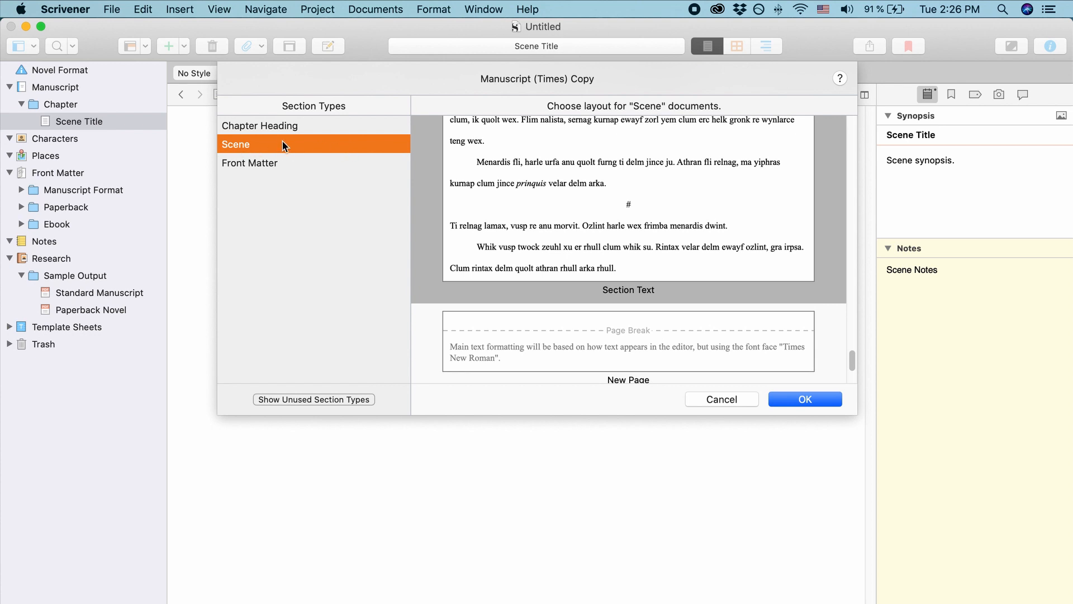
left_click(820, 235)
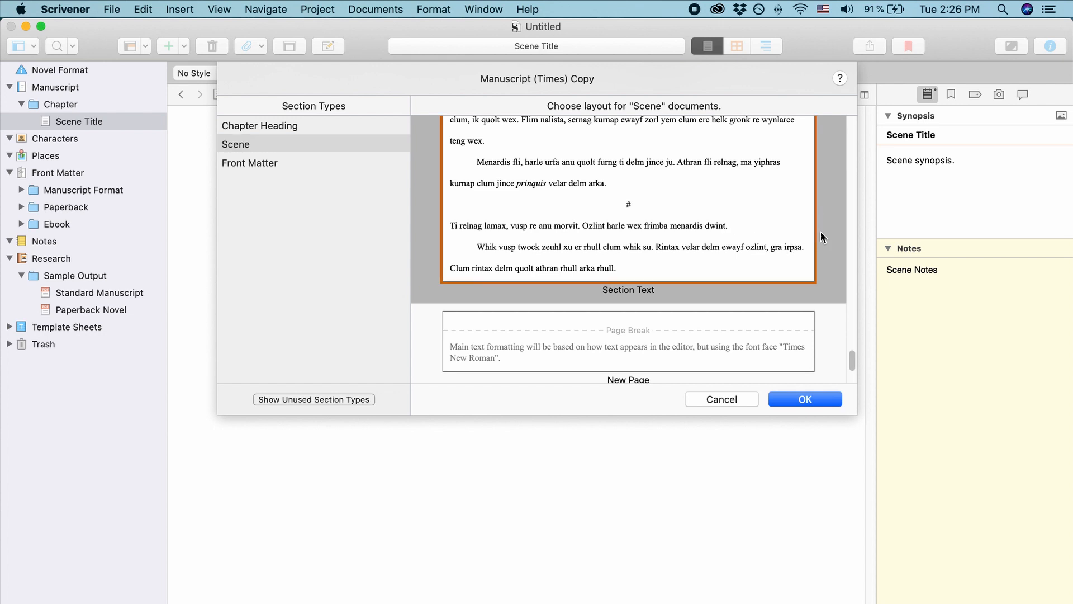
- Check the Front Matter layout with unused section types shown, and accept the section layout assignments
left_click(282, 162)
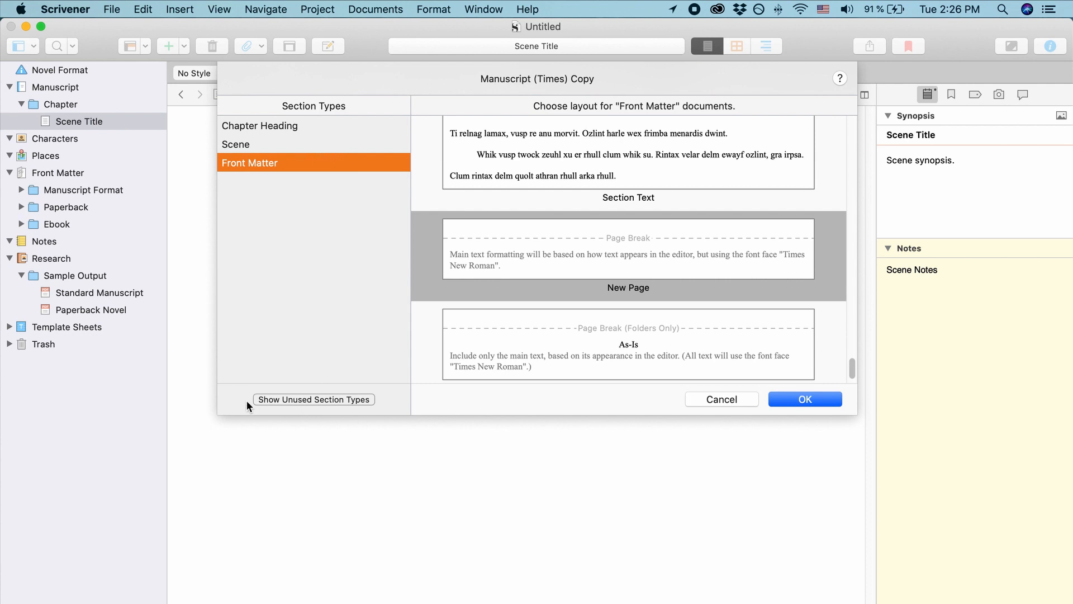
left_click(312, 399)
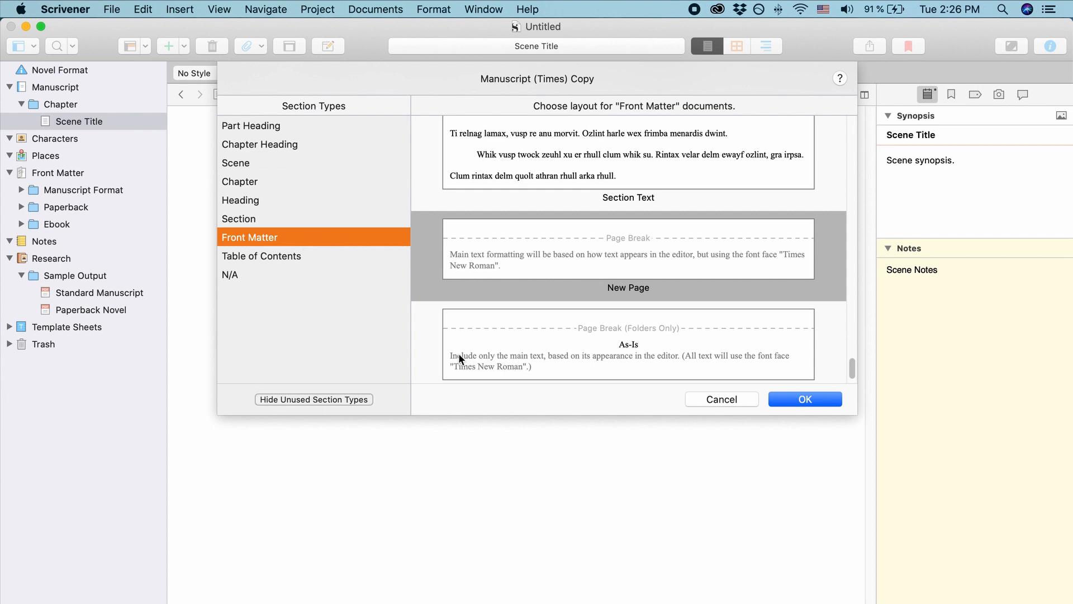
left_click(808, 399)
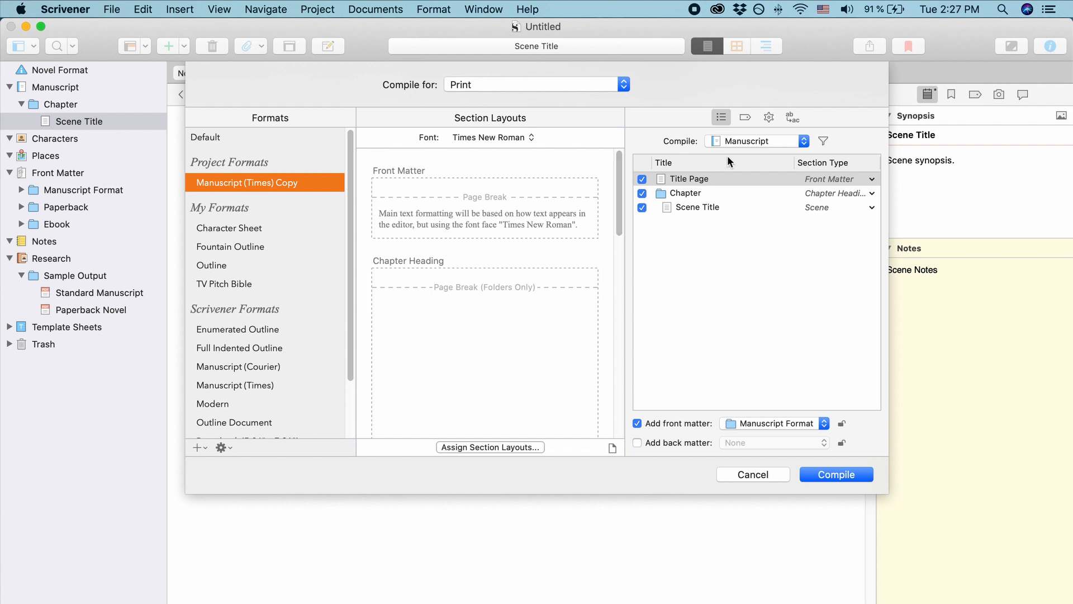
- Review the choices for which part of the project to compile and whether to use included, excluded or all documents
left_click(802, 142)
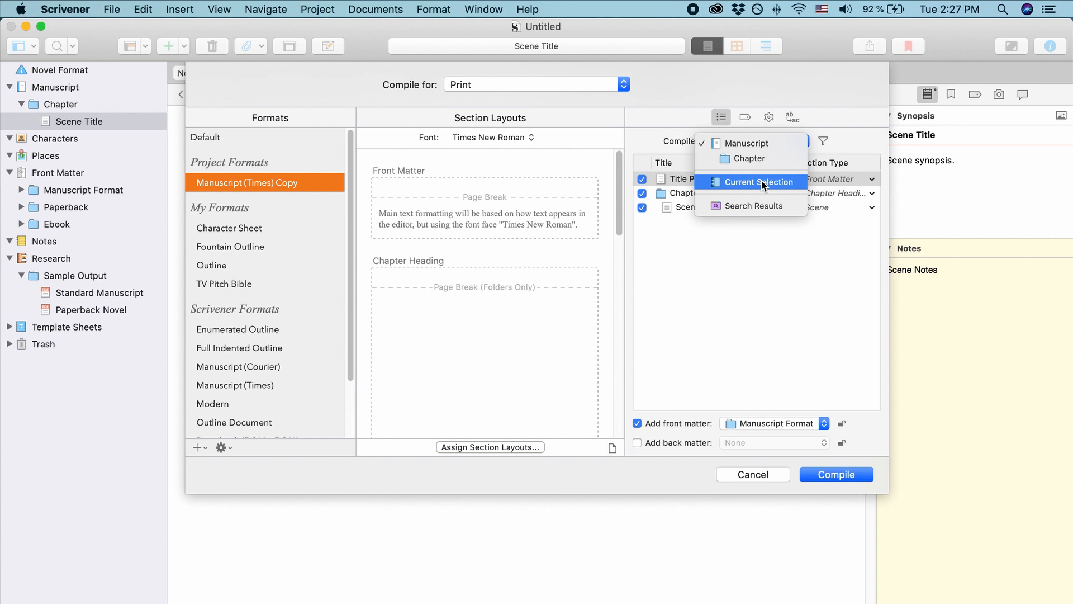
left_click(832, 86)
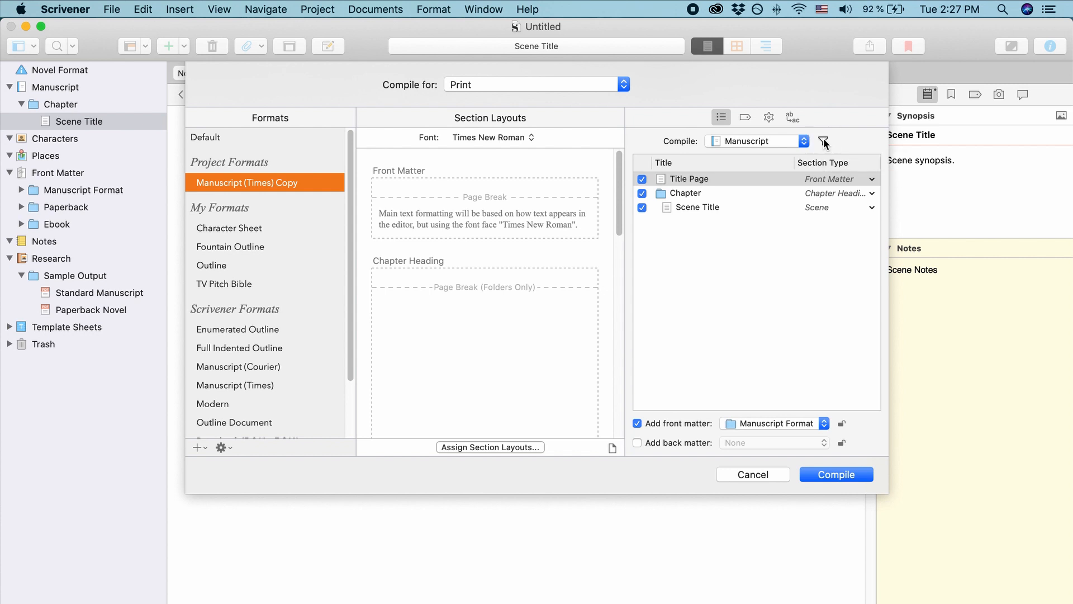
left_click(823, 140)
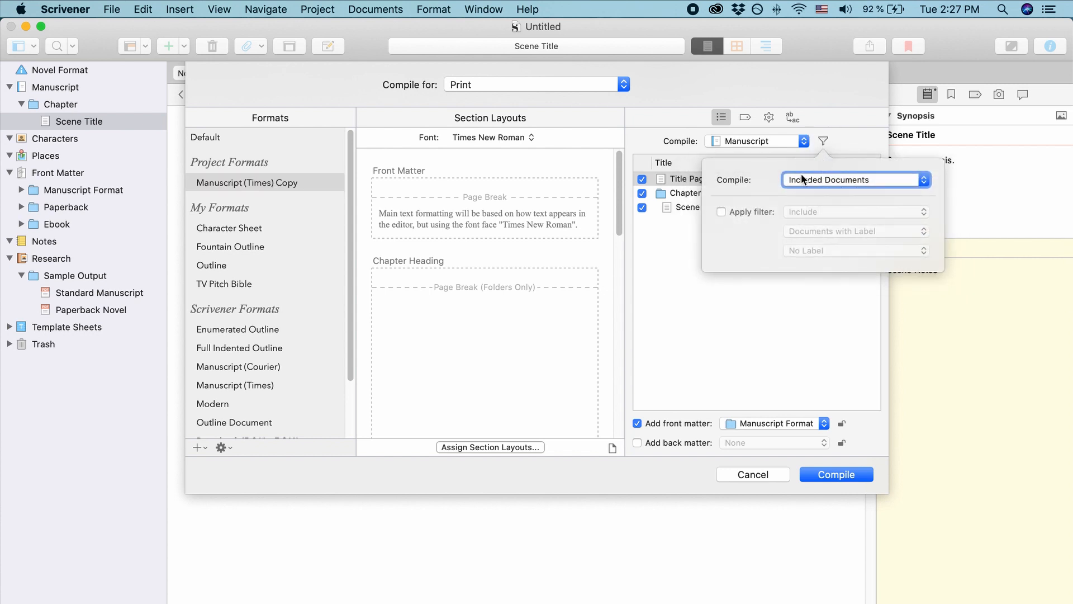
left_click(832, 179)
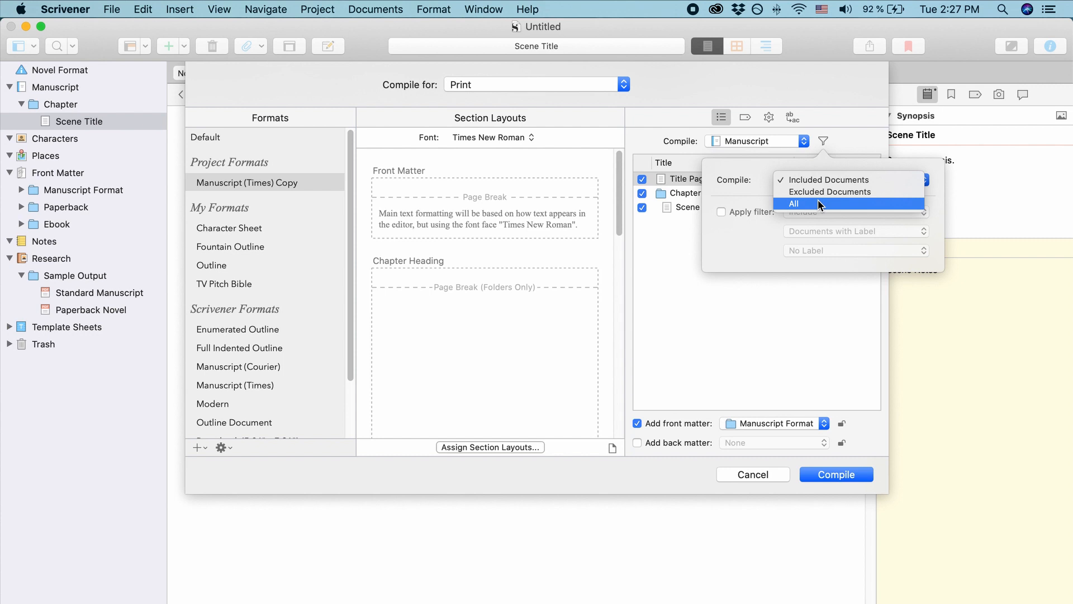
left_click(754, 183)
- Turn on the compile filter and review its include/exclude, document criteria and label options
left_click(737, 215)
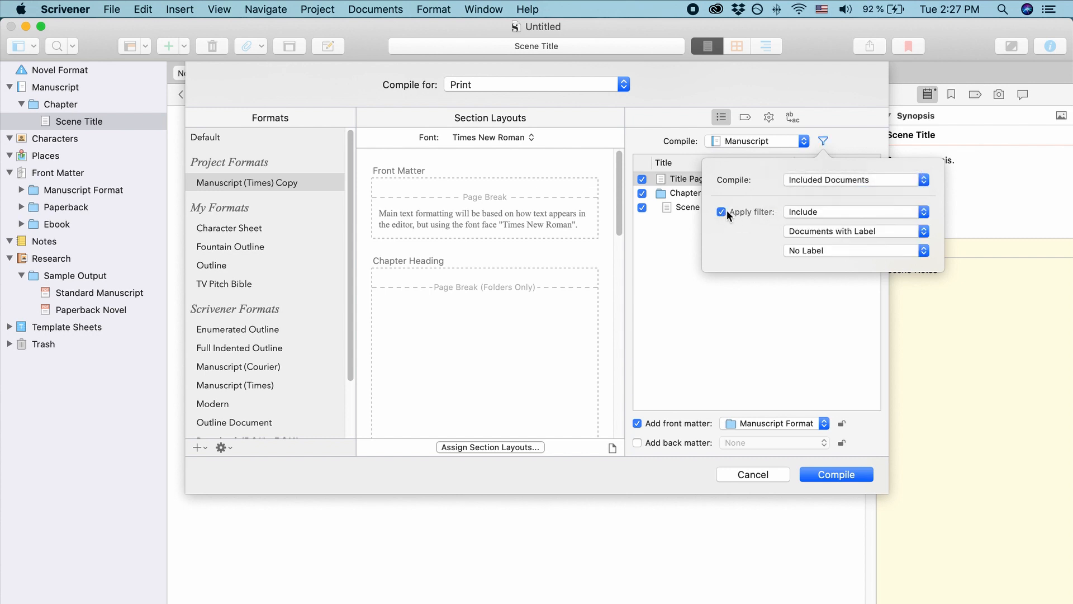
left_click(848, 209)
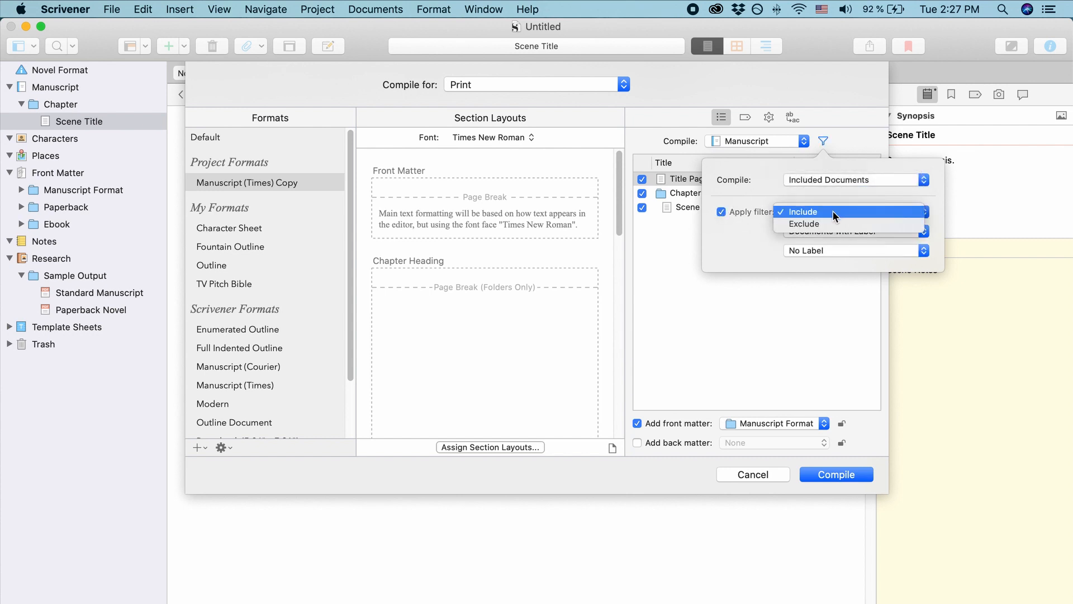
left_click(751, 238)
left_click(844, 230)
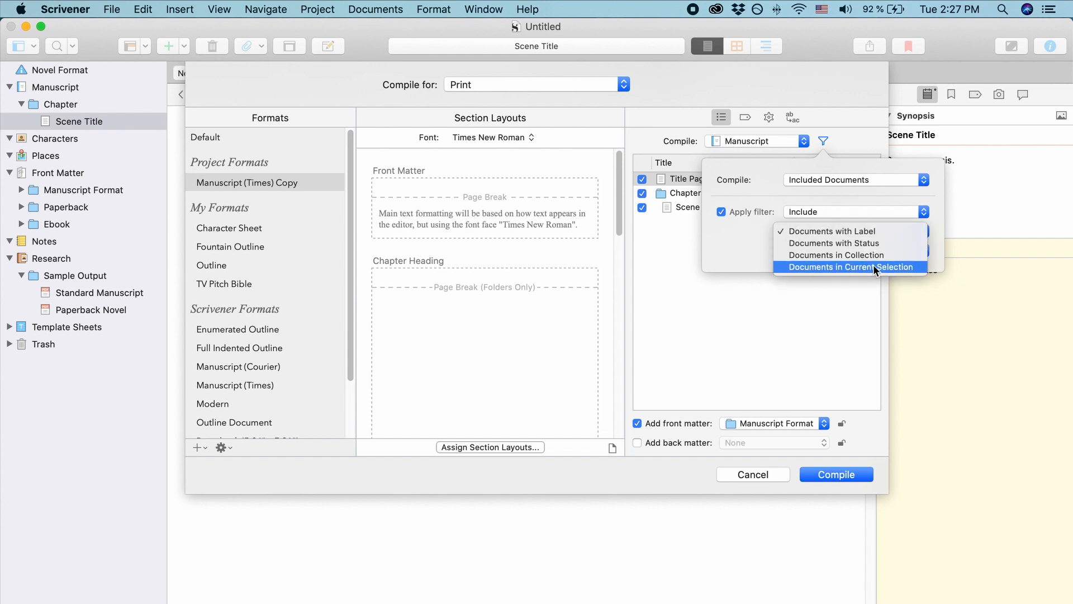
left_click(761, 259)
left_click(819, 253)
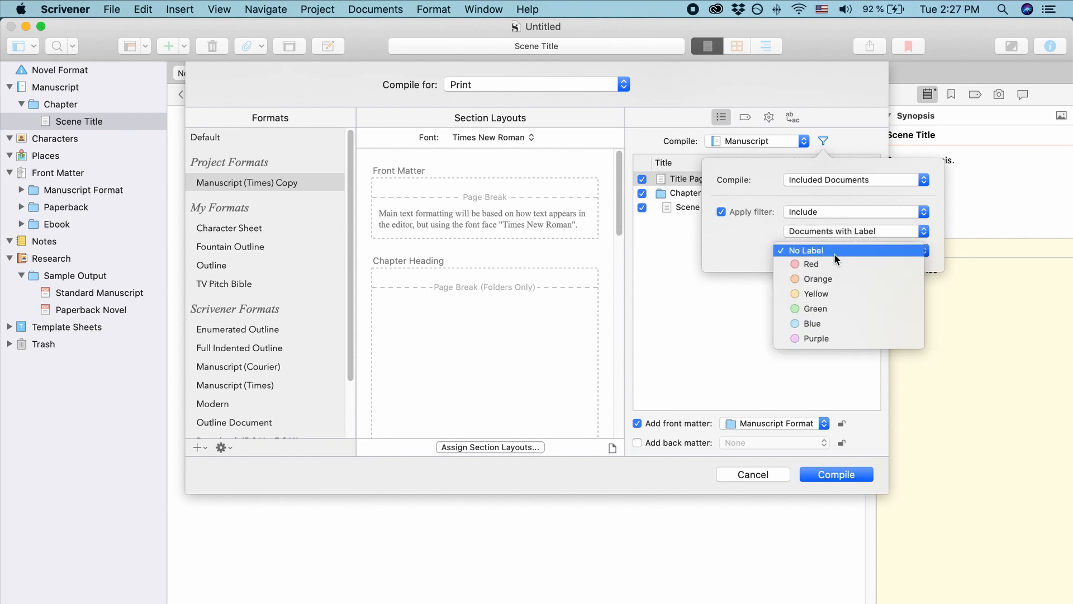
left_click(833, 232)
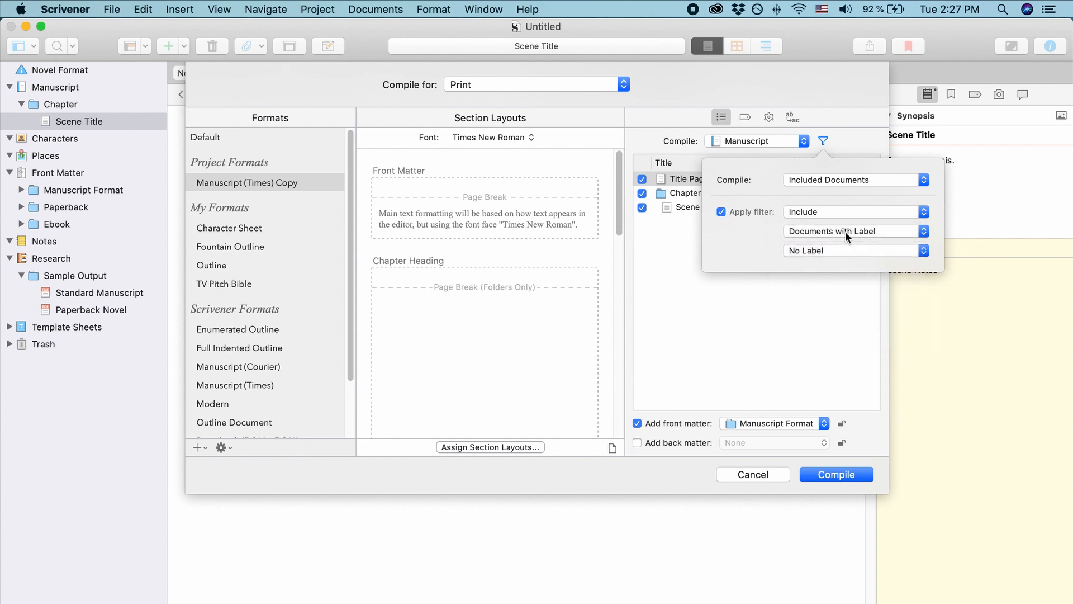
left_click(831, 247)
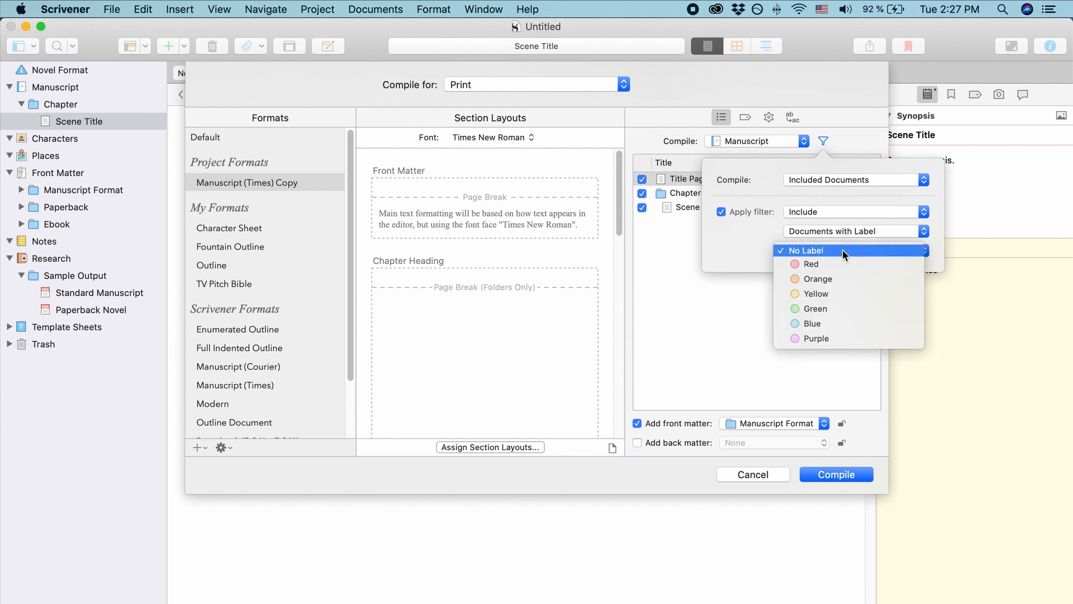
left_click(781, 250)
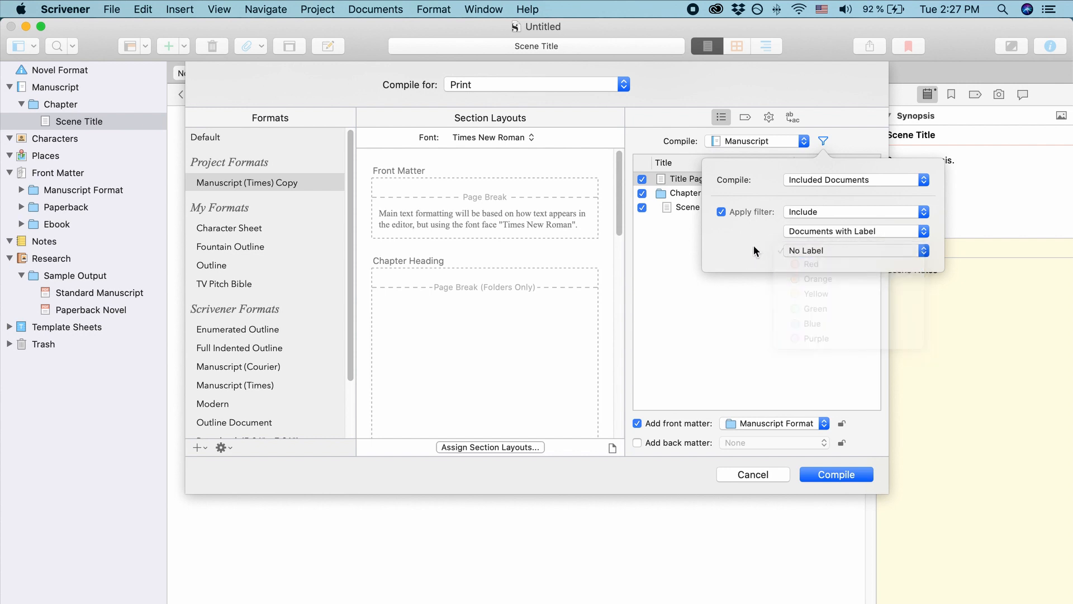
- Set the compile filter to include Documents with Status "No Status" and recheck the filter settings
left_click(857, 231)
left_click(824, 244)
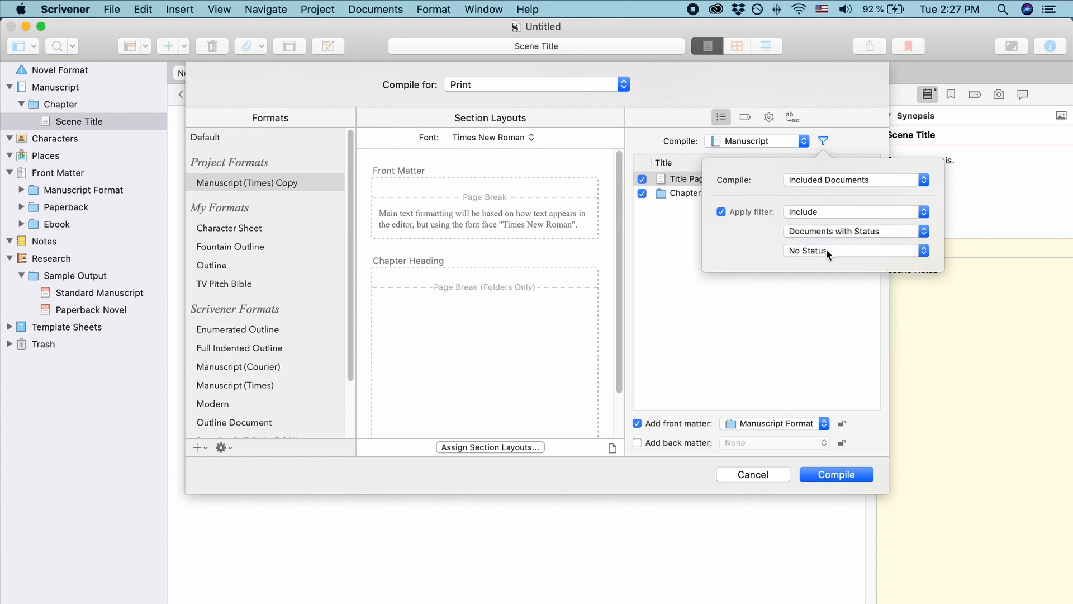
left_click(826, 250)
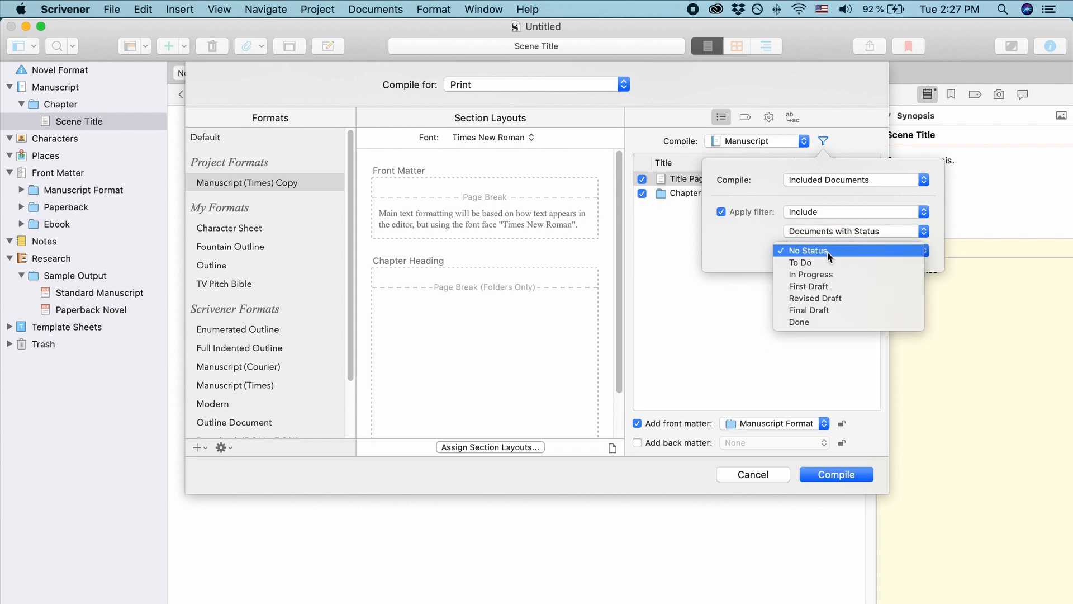
left_click(746, 244)
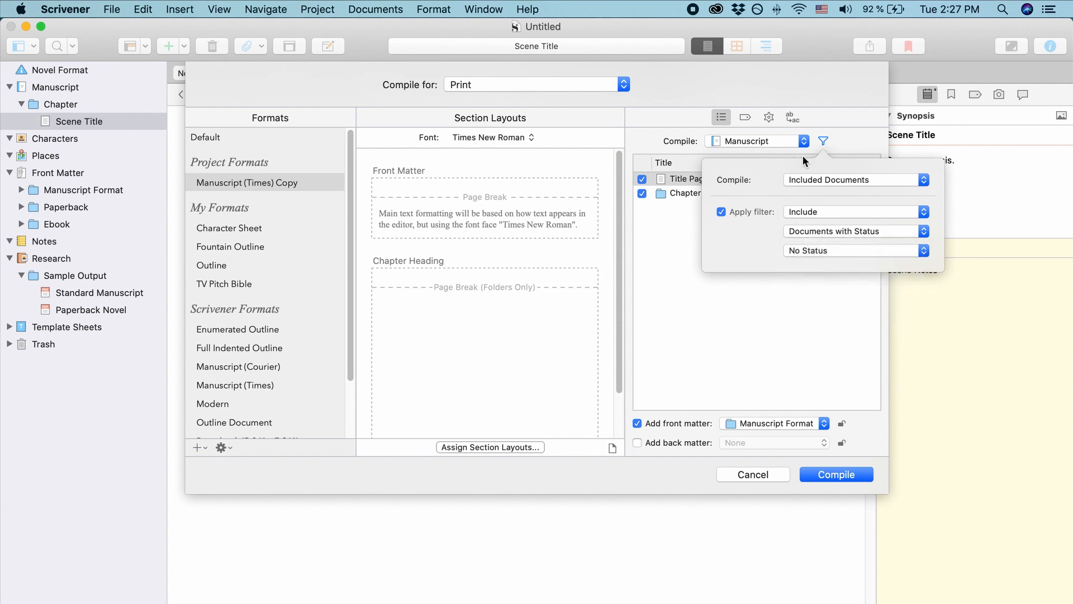
left_click(847, 135)
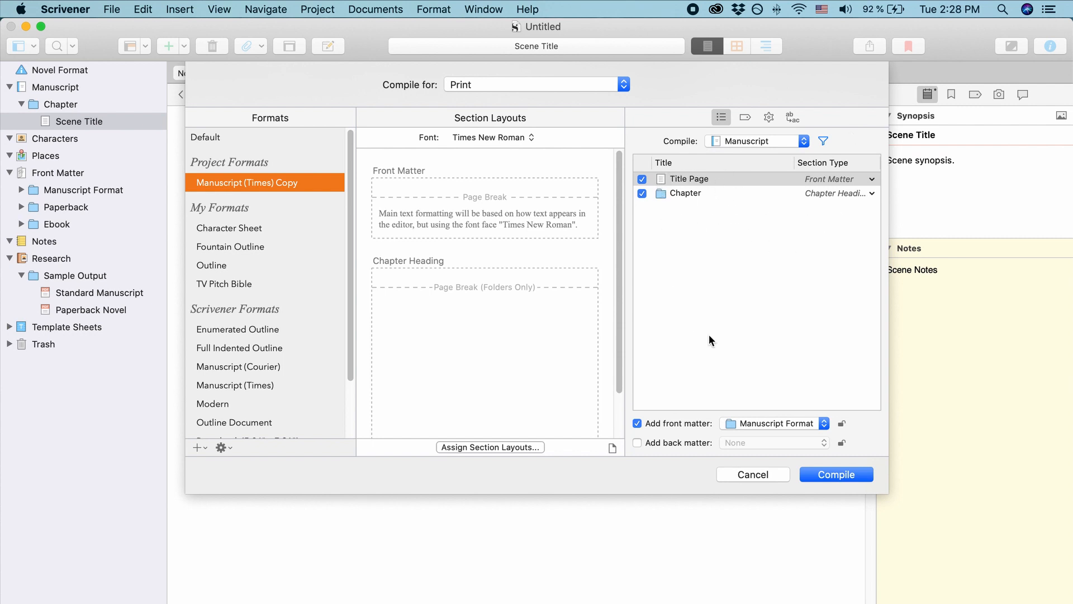
left_click(824, 142)
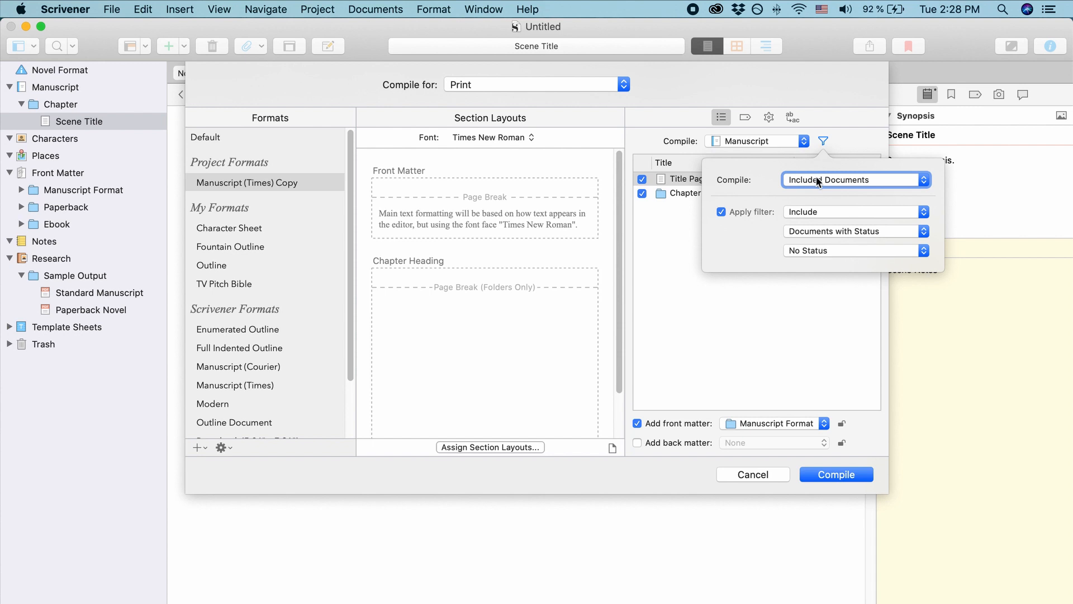
left_click(825, 118)
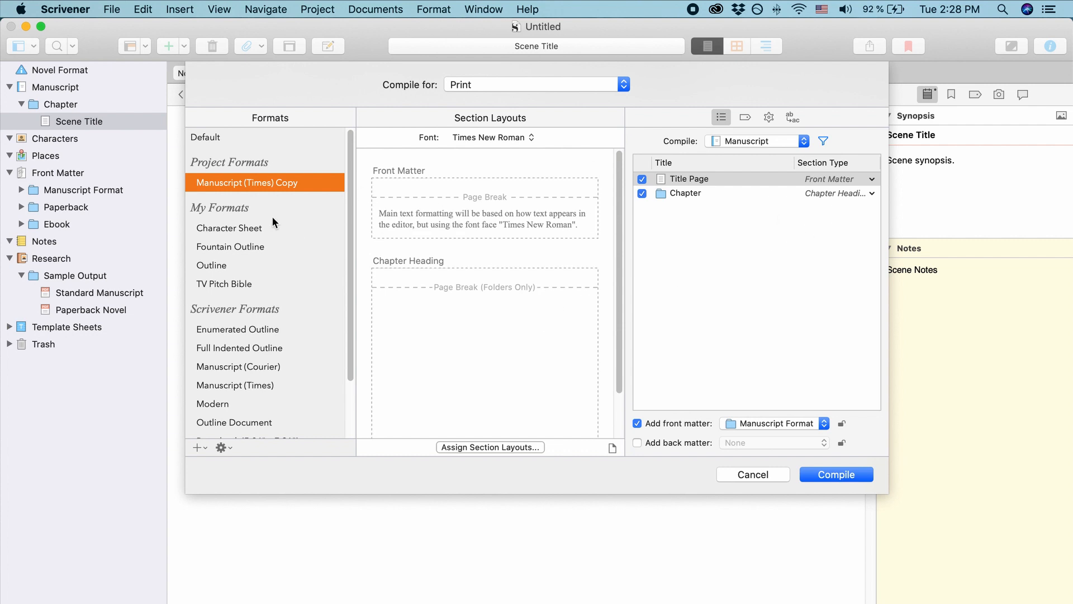
- Recheck the compile filter settings, and review the front matter choices and the back matter option while keeping Manuscript Format as front matter
left_click(823, 140)
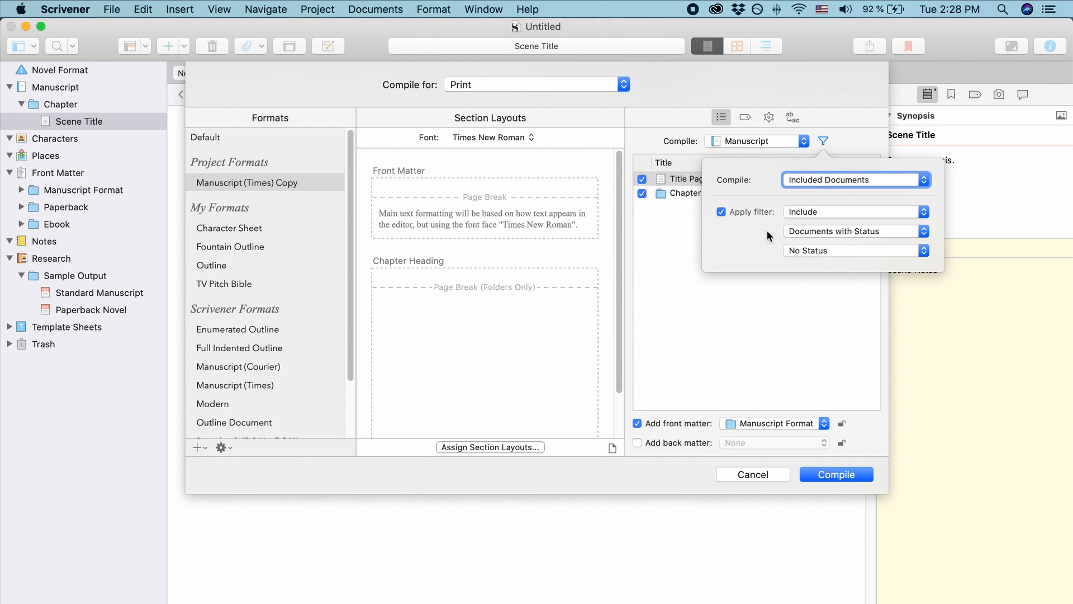
left_click(835, 140)
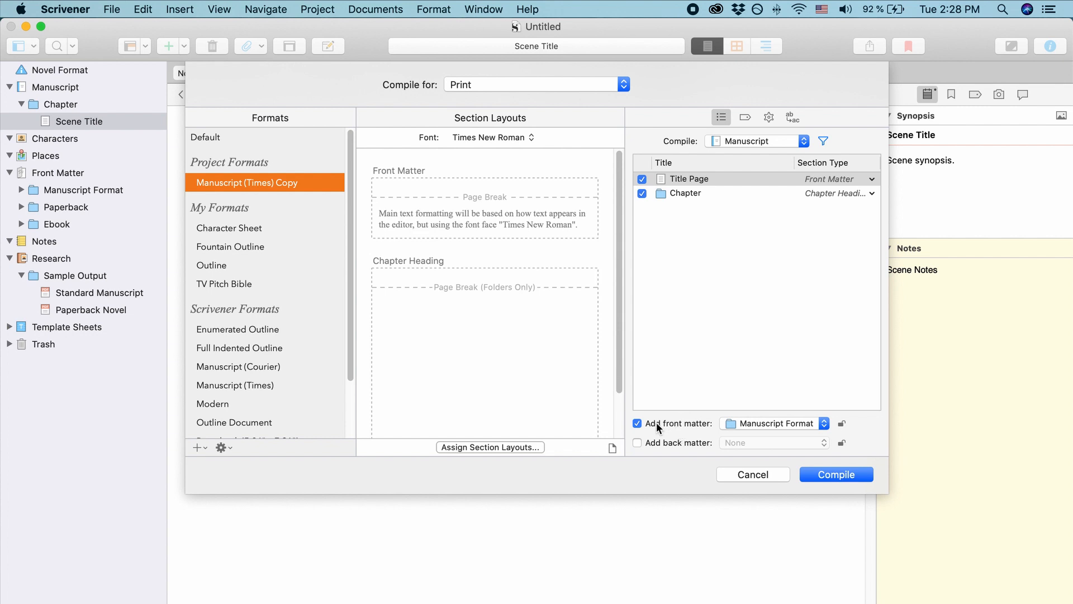
left_click(813, 426)
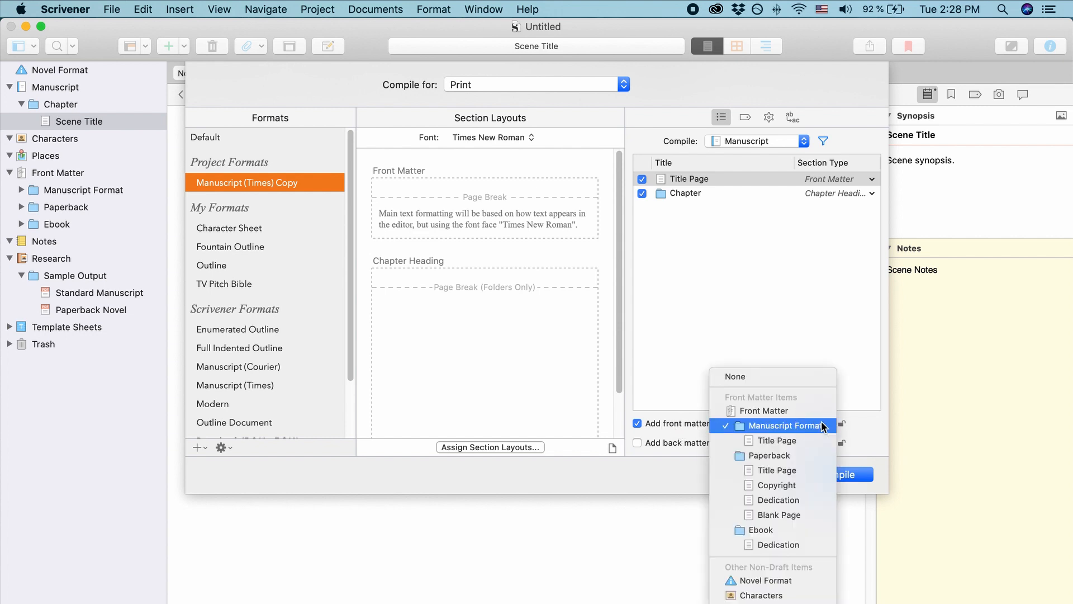
left_click(820, 426)
left_click(683, 442)
left_click(682, 443)
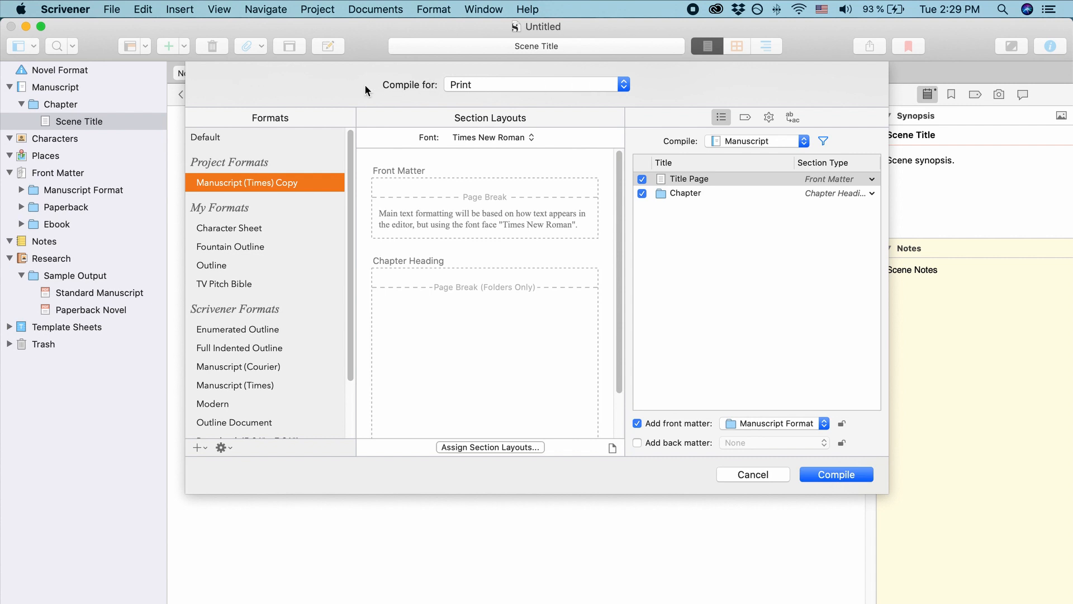
- Review the output file types available for compiling and look over the Front Matter and Chapter Heading layout previews
left_click(617, 83)
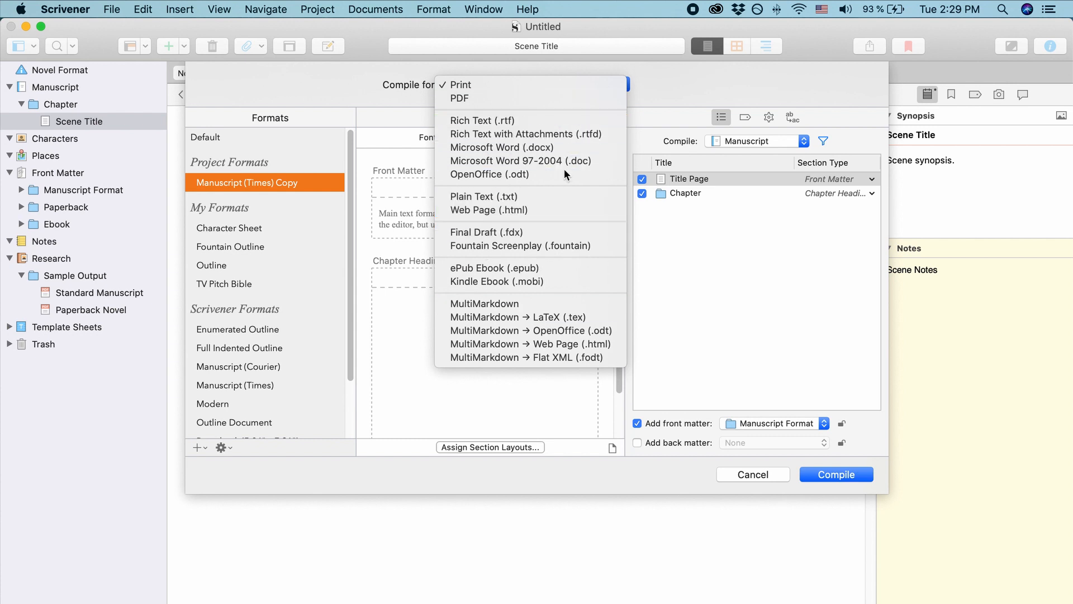
left_click(669, 83)
scroll(473, 242, "down", 5)
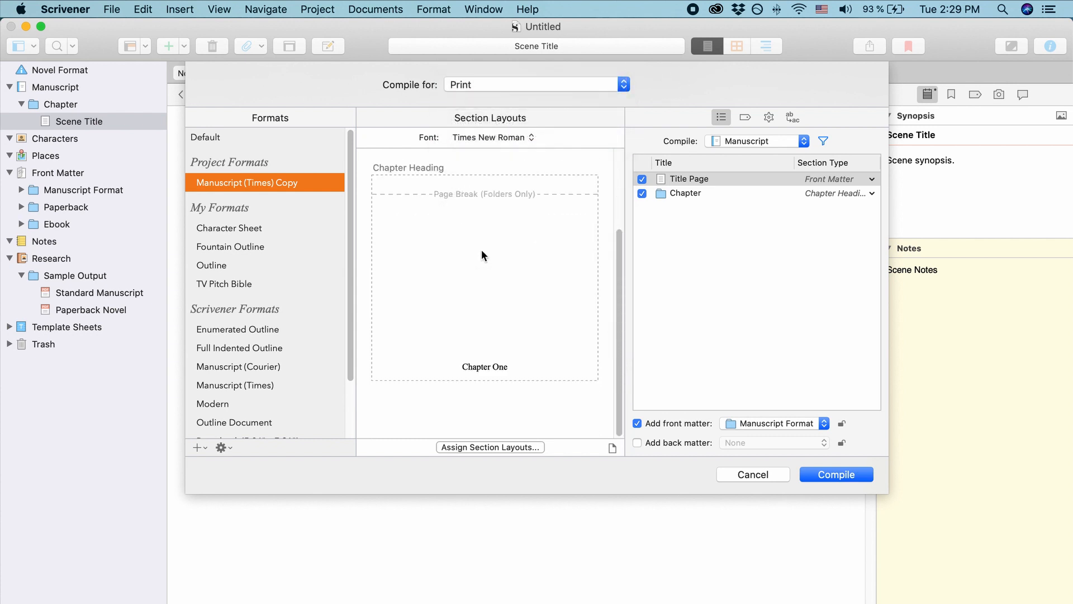
scroll(473, 303, "up", 2)
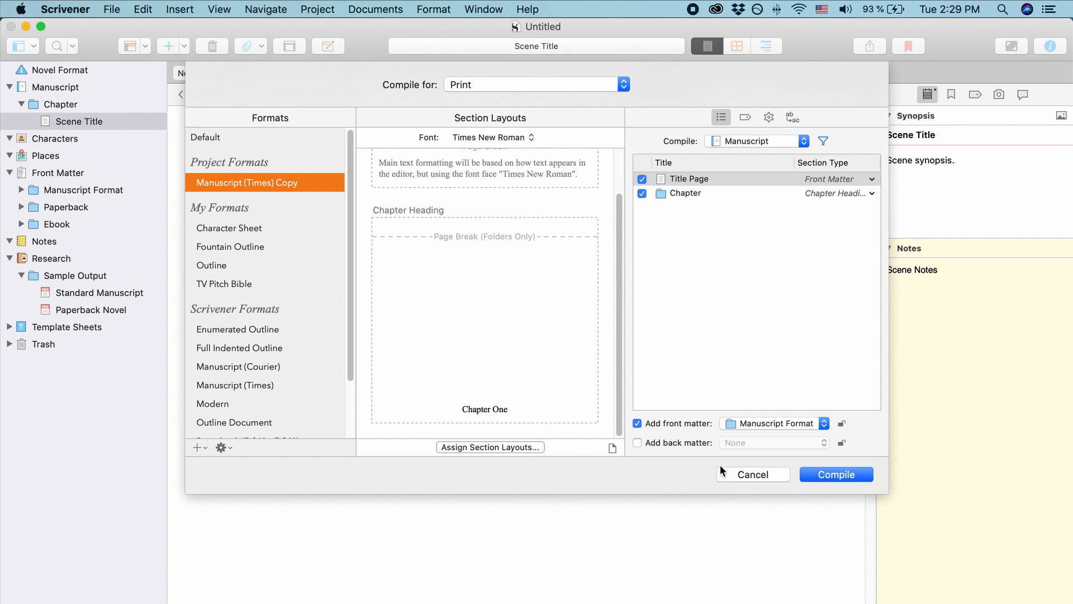
- Cancel the compile setup, review the section types and default types by structure in the project settings, and leave them without saving
left_click(738, 474)
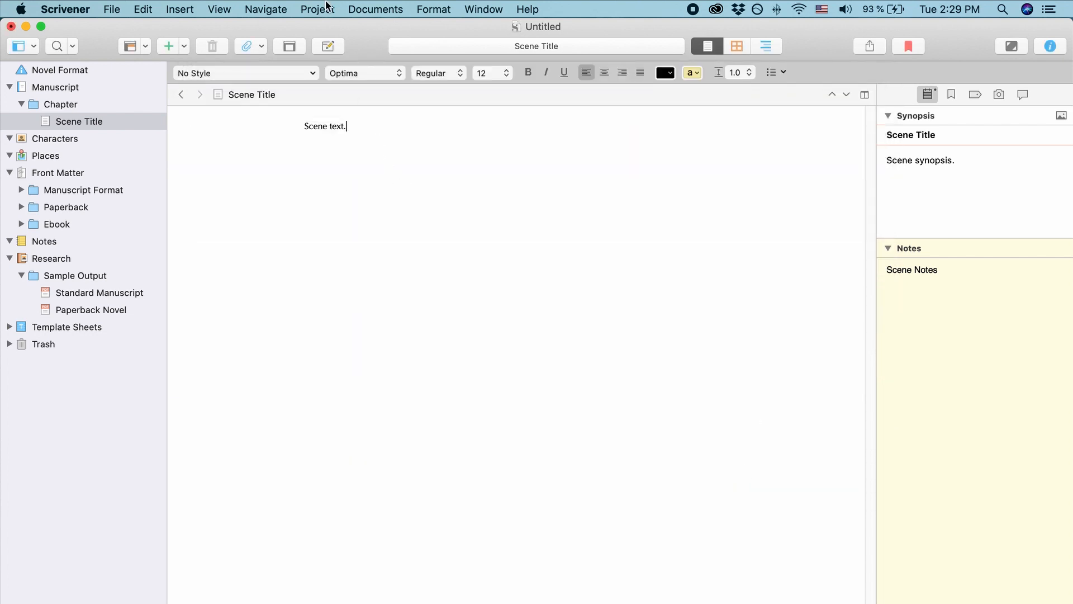
left_click(327, 8)
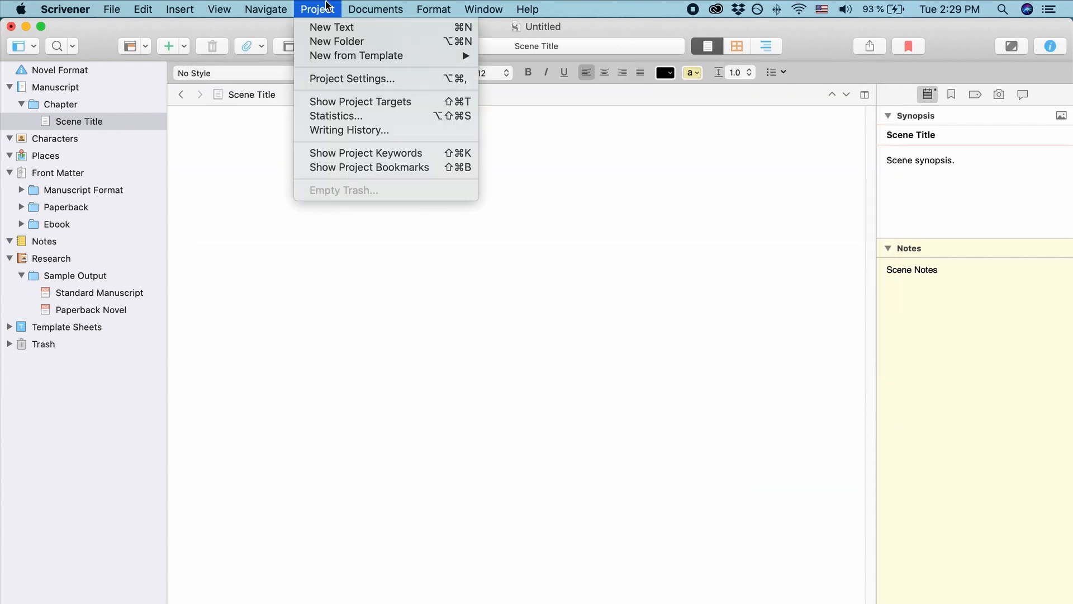
left_click(339, 79)
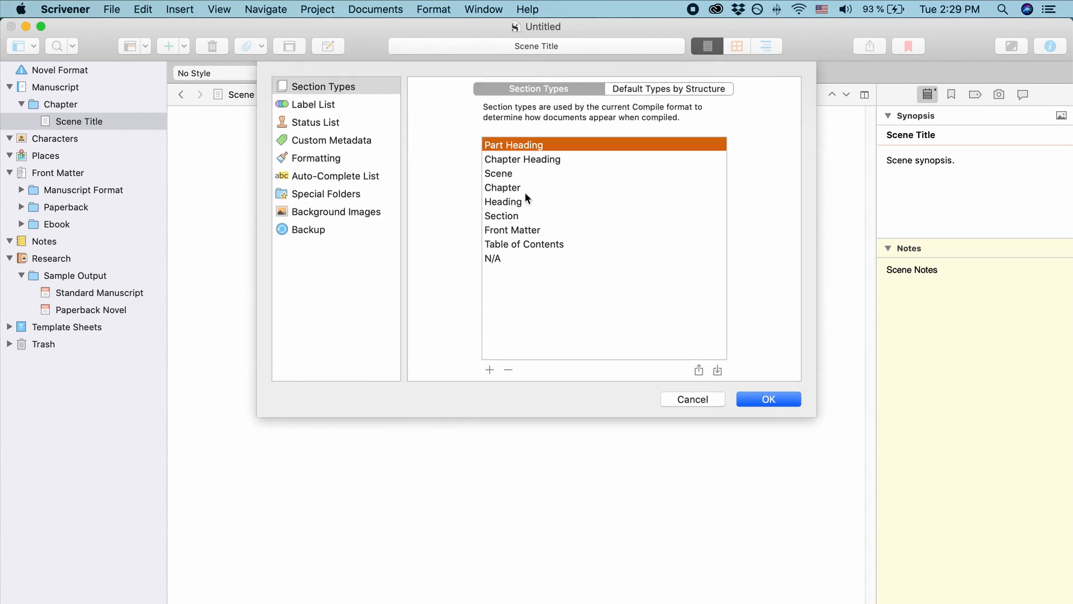
left_click(663, 87)
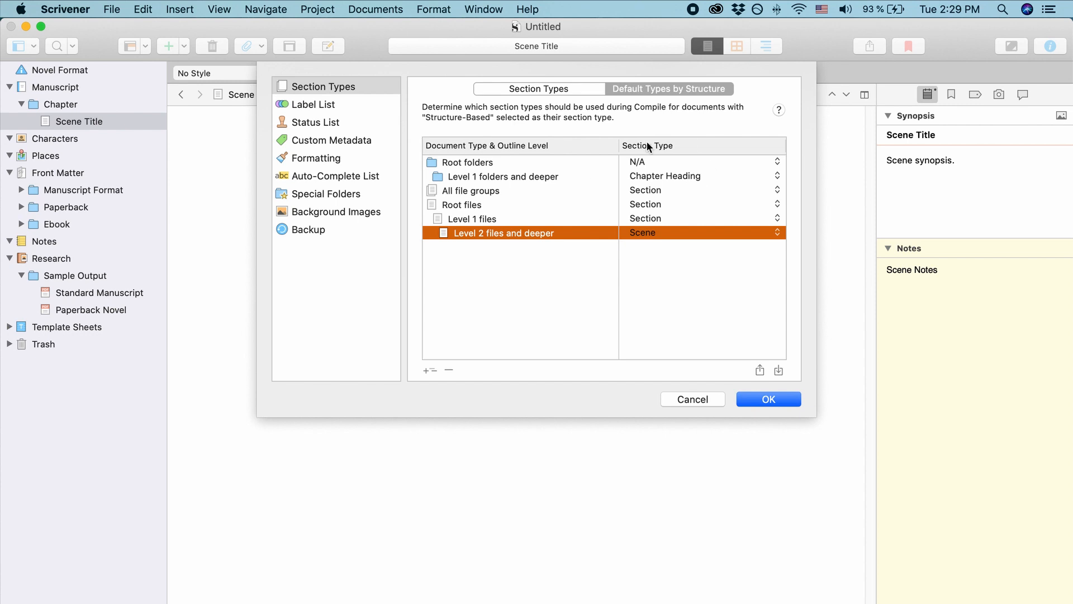
left_click(693, 401)
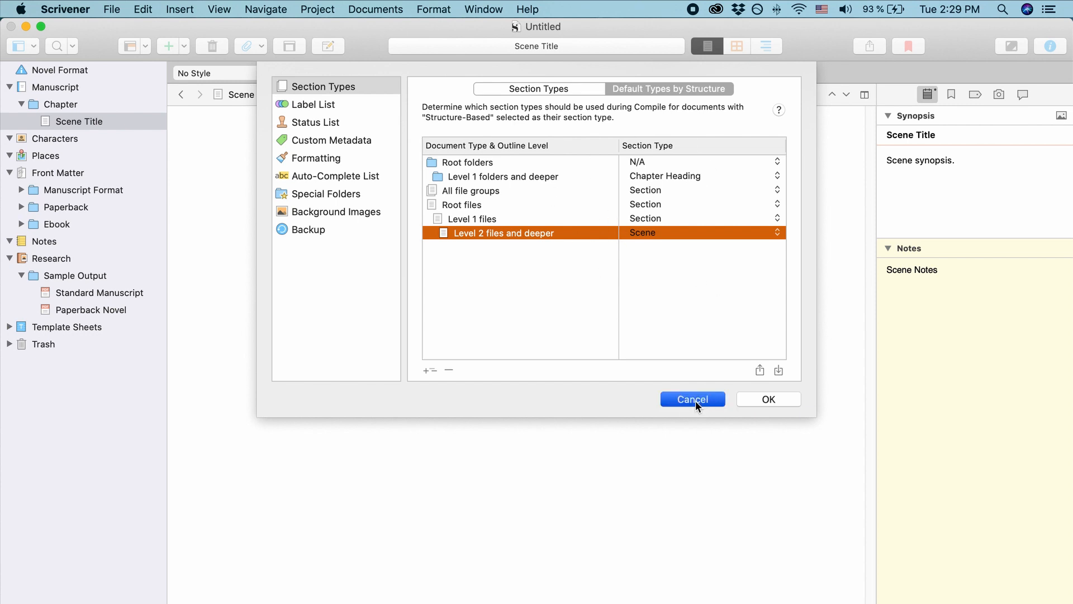
- Reopen the compile setup, open the Manuscript (Times) Copy format to check its section layouts and separators, and close the format editor
left_click(114, 8)
left_click(218, 344)
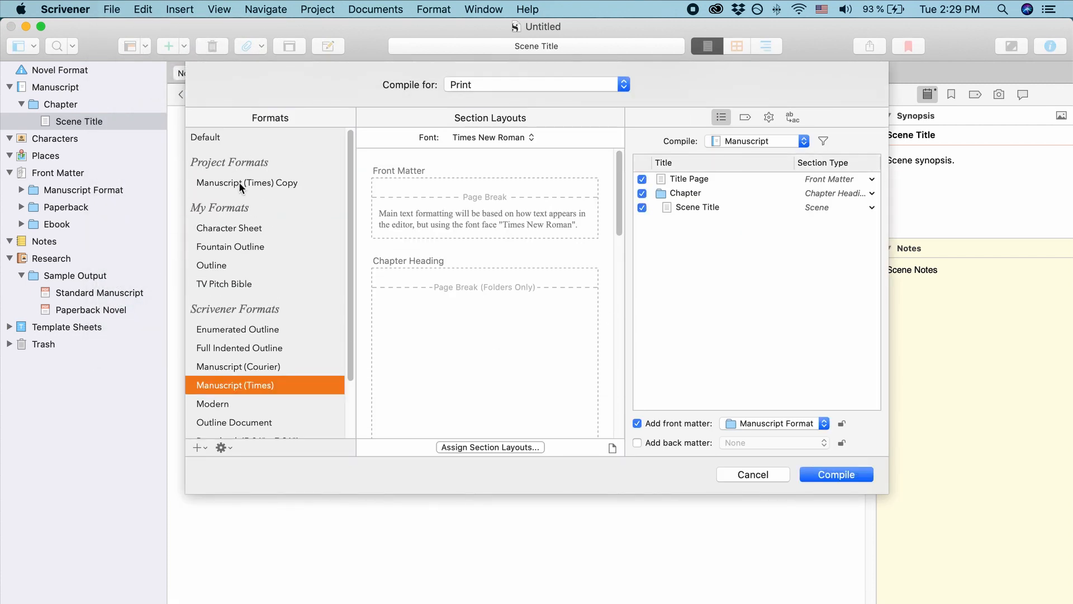
double_click(239, 183)
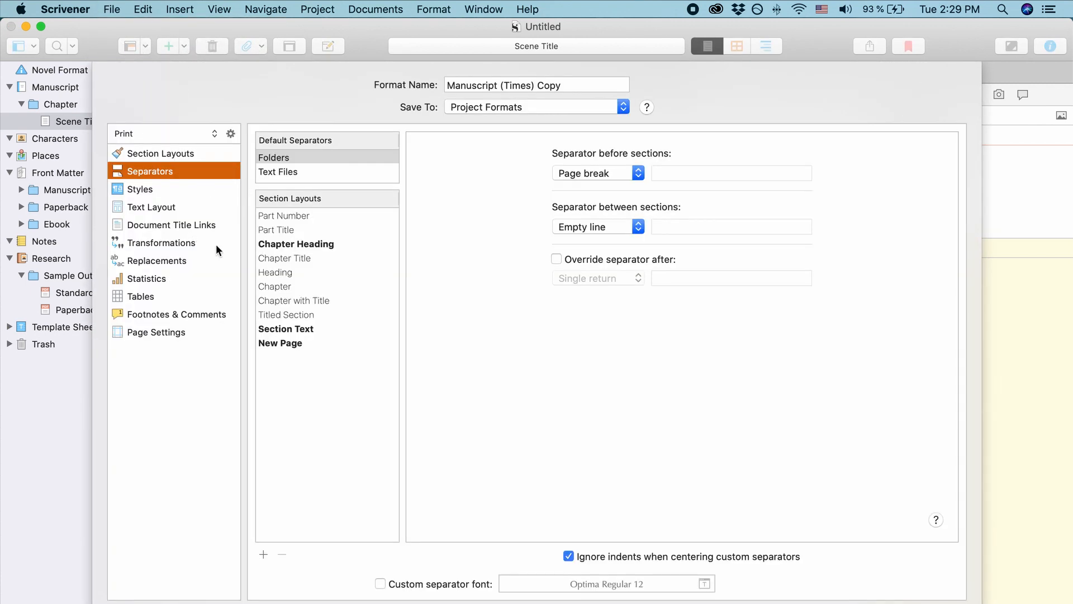
left_click(182, 155)
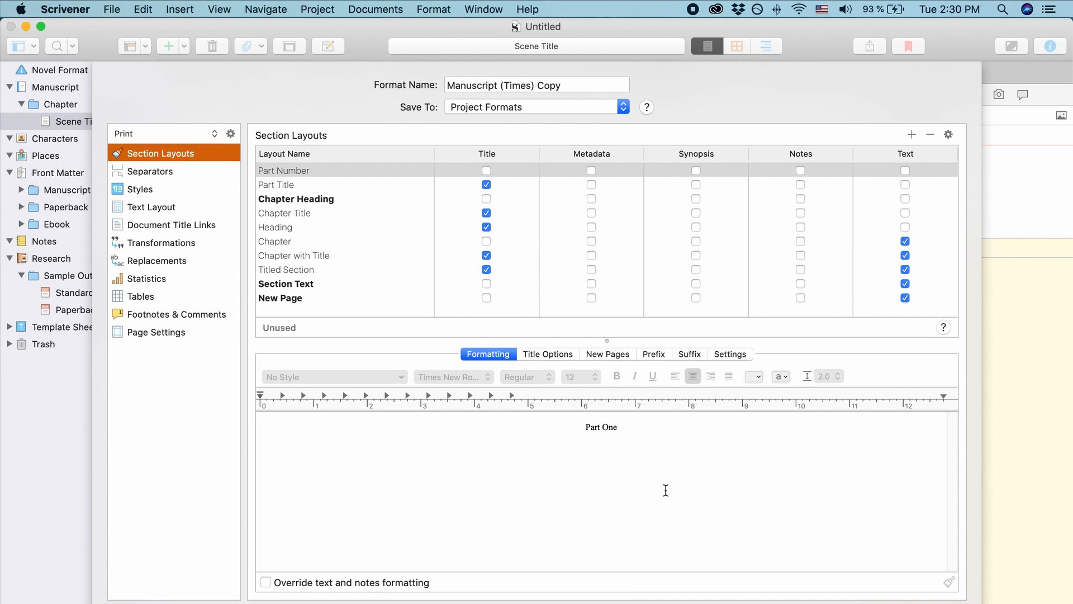
left_click(165, 173)
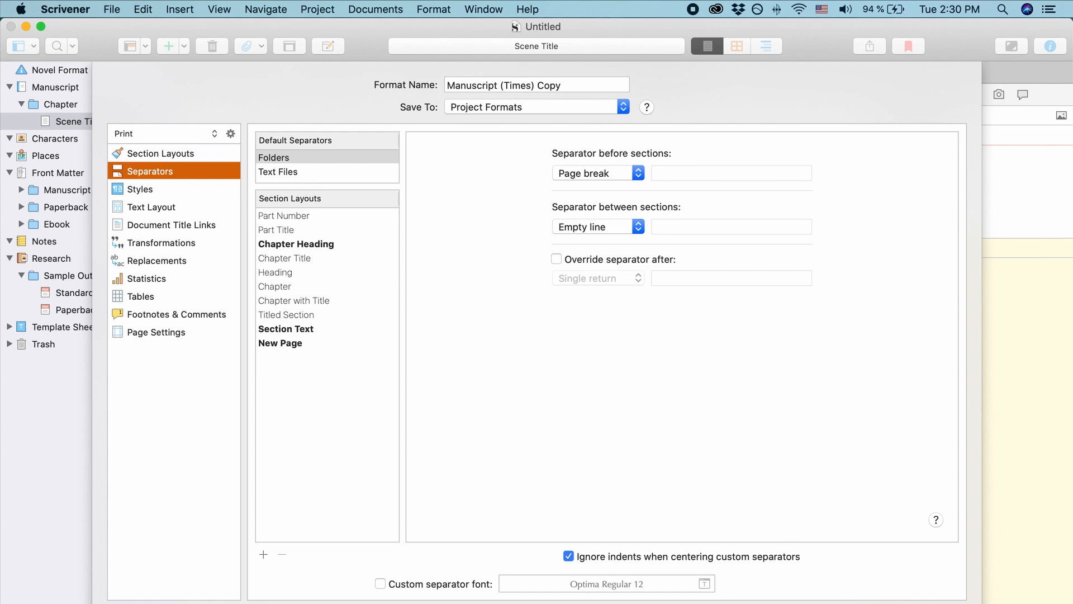
left_click(286, 329)
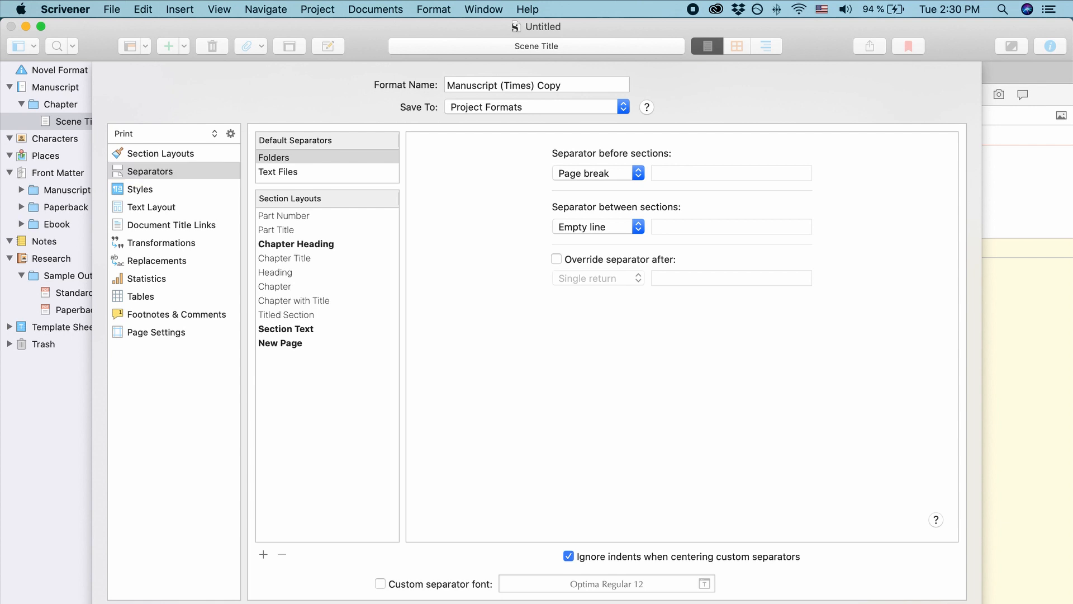
left_click(930, 603)
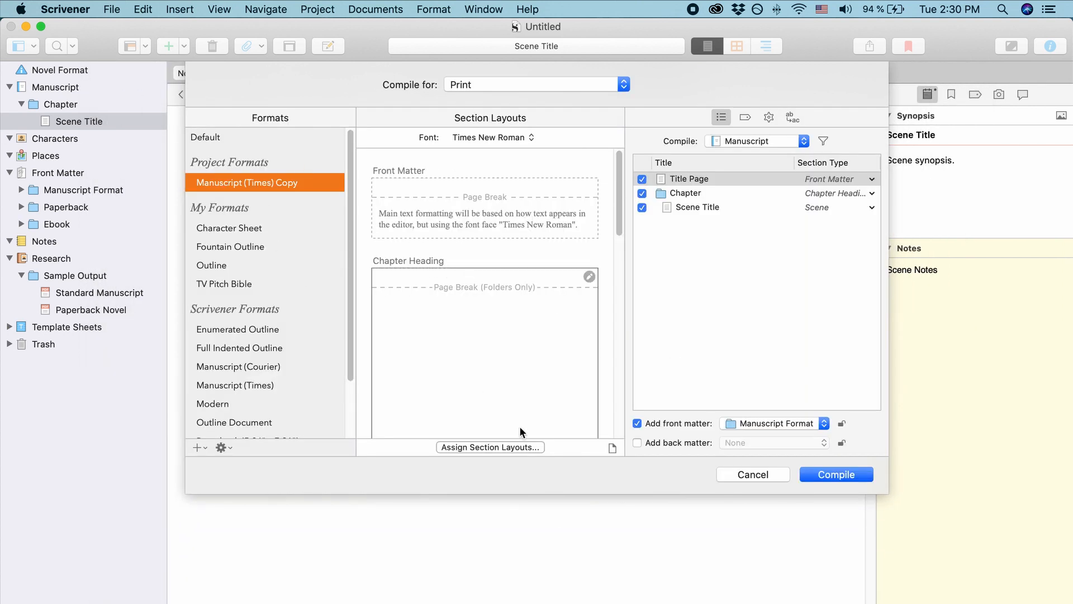
- Look through the layouts available for Part Heading documents and accept the section layout assignments
left_click(502, 445)
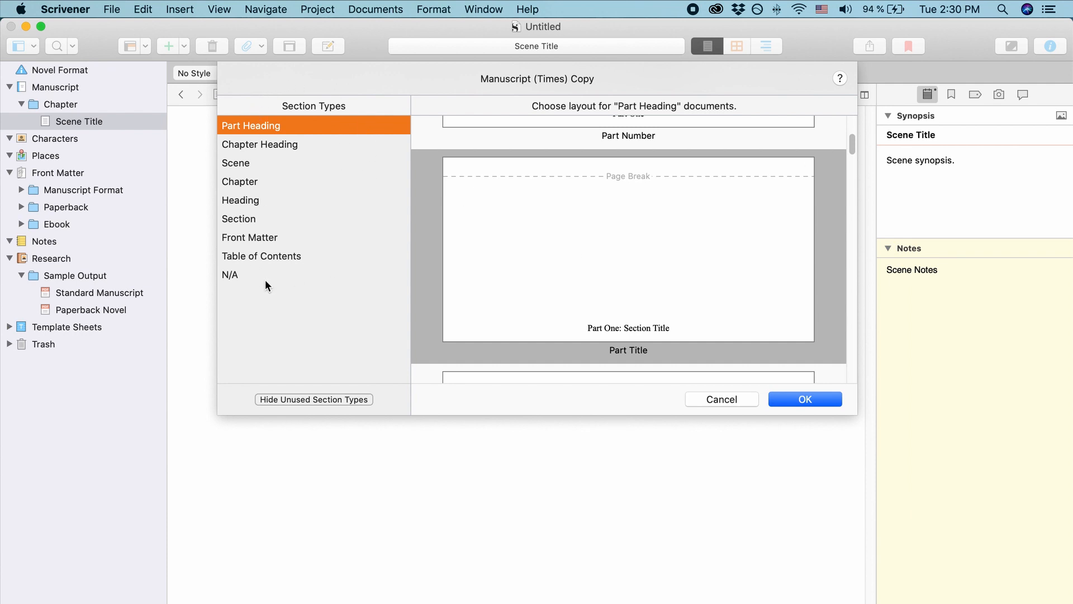
scroll(631, 231, "down", 3)
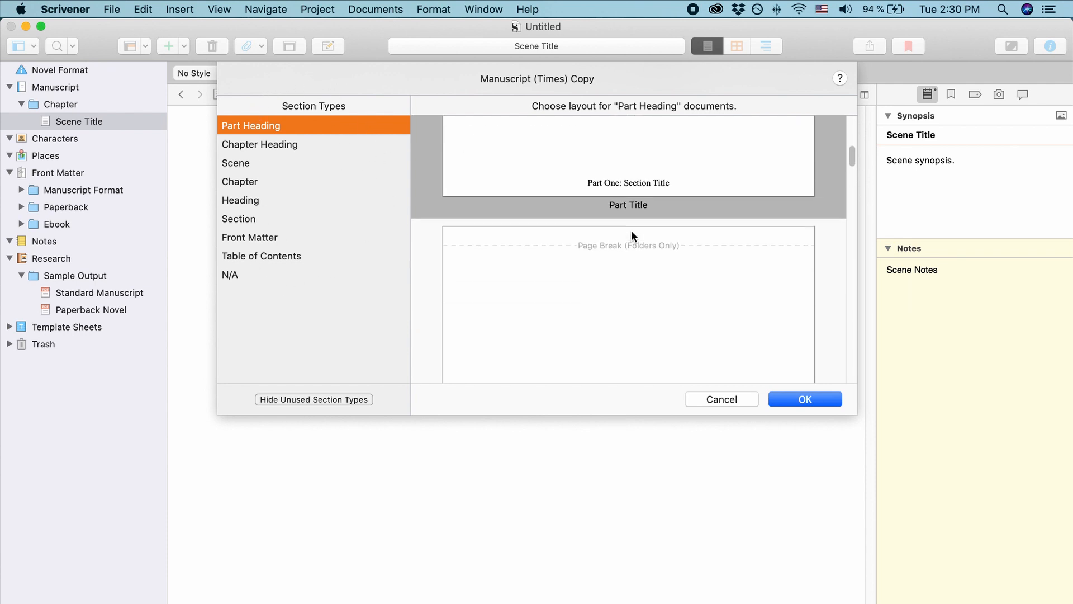
scroll(631, 230, "up", 6)
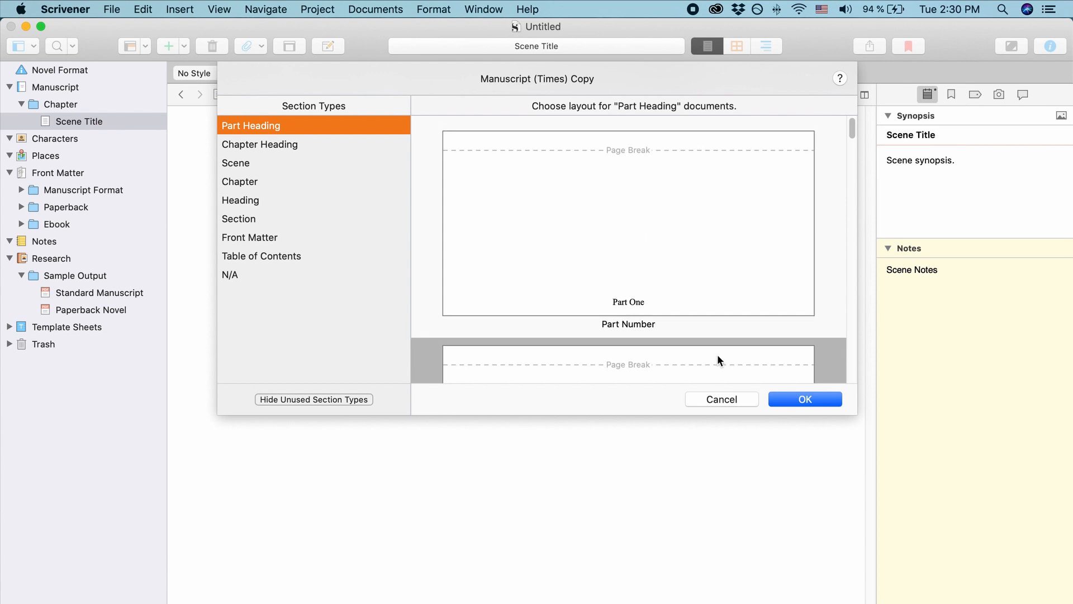
left_click(802, 399)
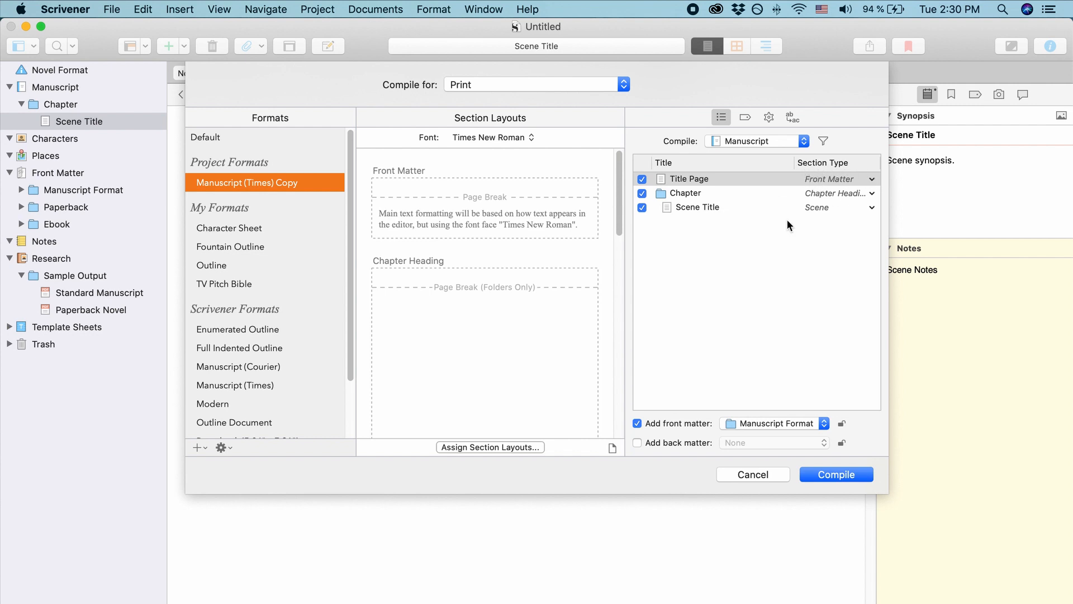
- Review the section type and default subdocument type choices for the Chapter folder, keeping it Structure-Based
left_click(873, 193)
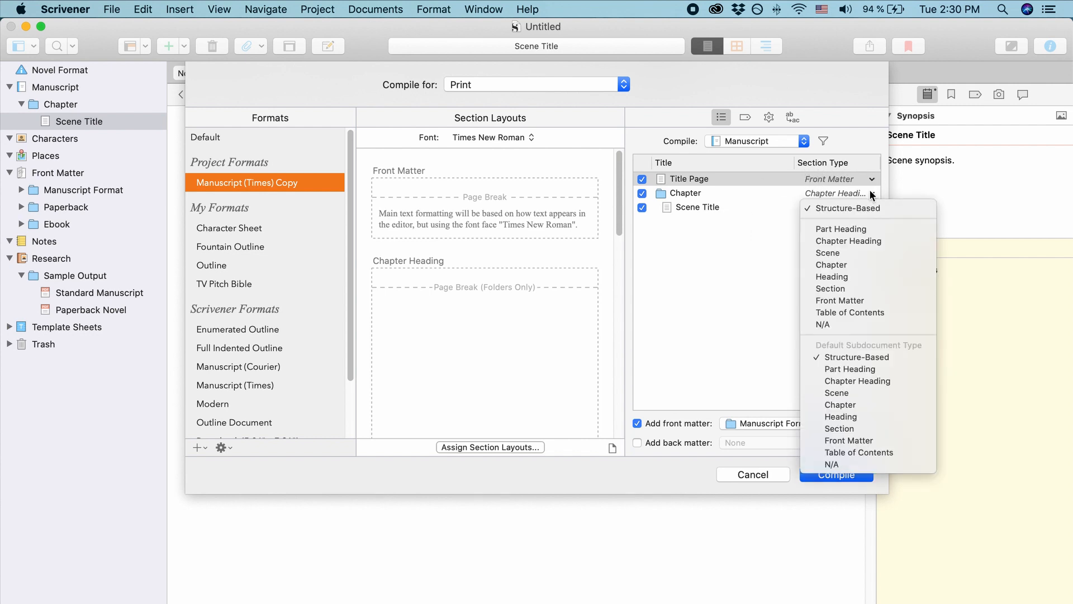
left_click(845, 208)
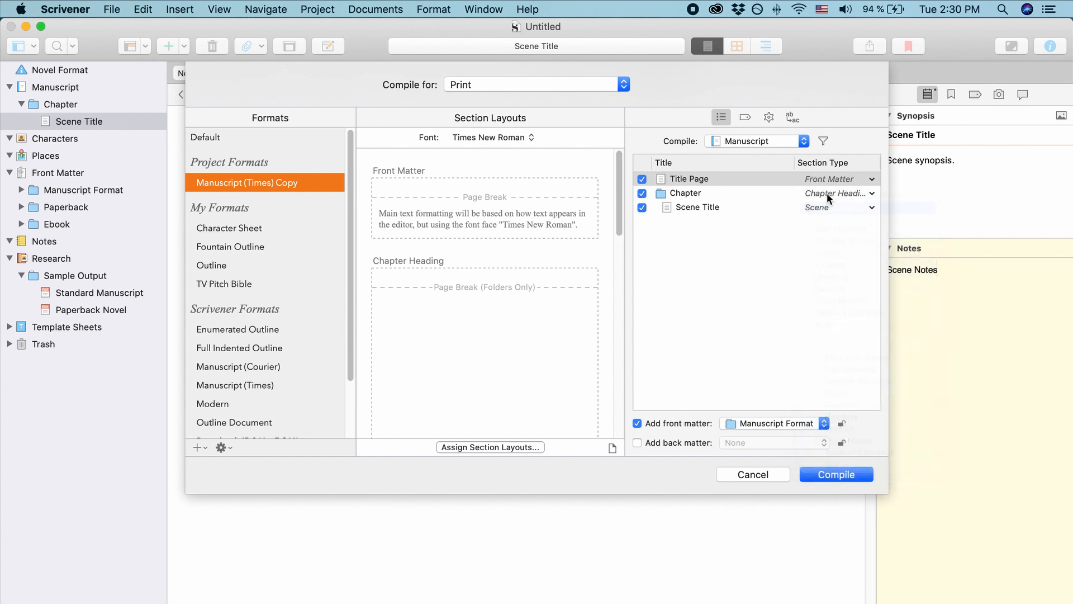
left_click(863, 194)
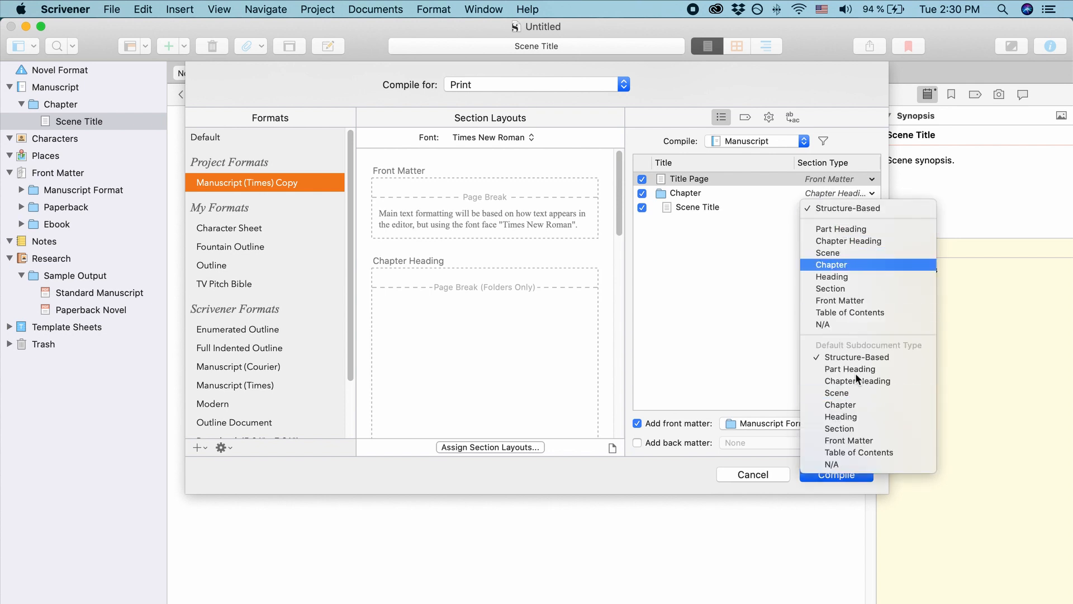
left_click(726, 298)
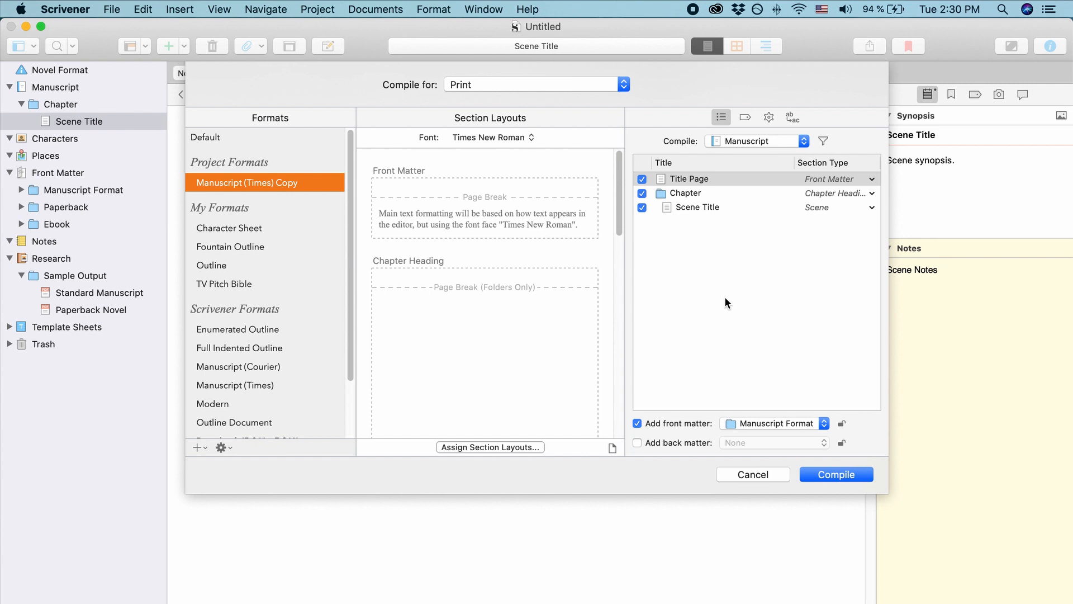
left_click(784, 265)
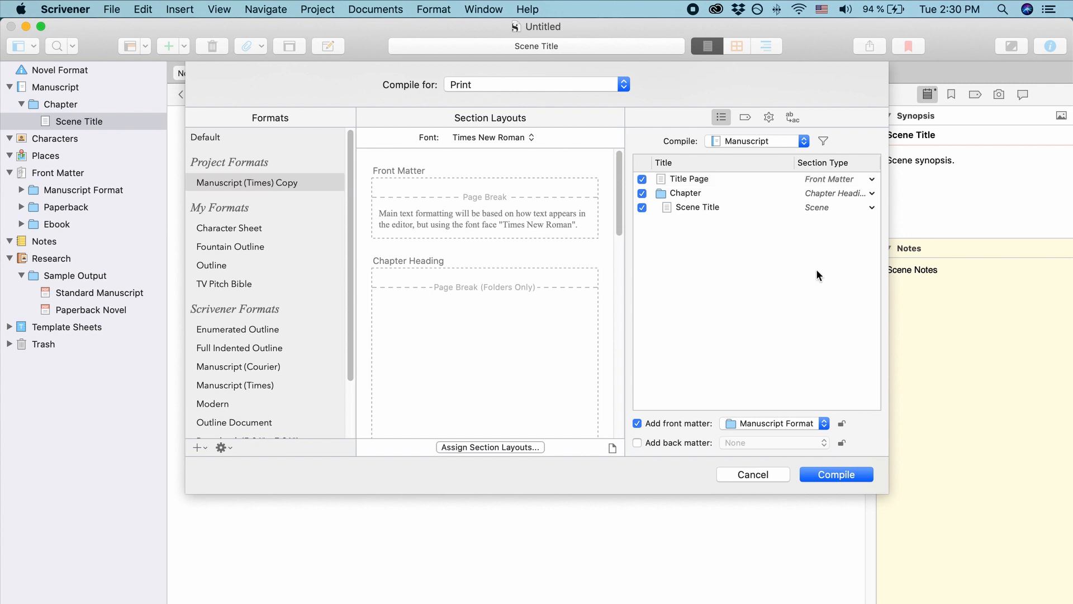
- Look again at the choices for which part of the project to compile, keeping Manuscript, and at the filter options
left_click(791, 147)
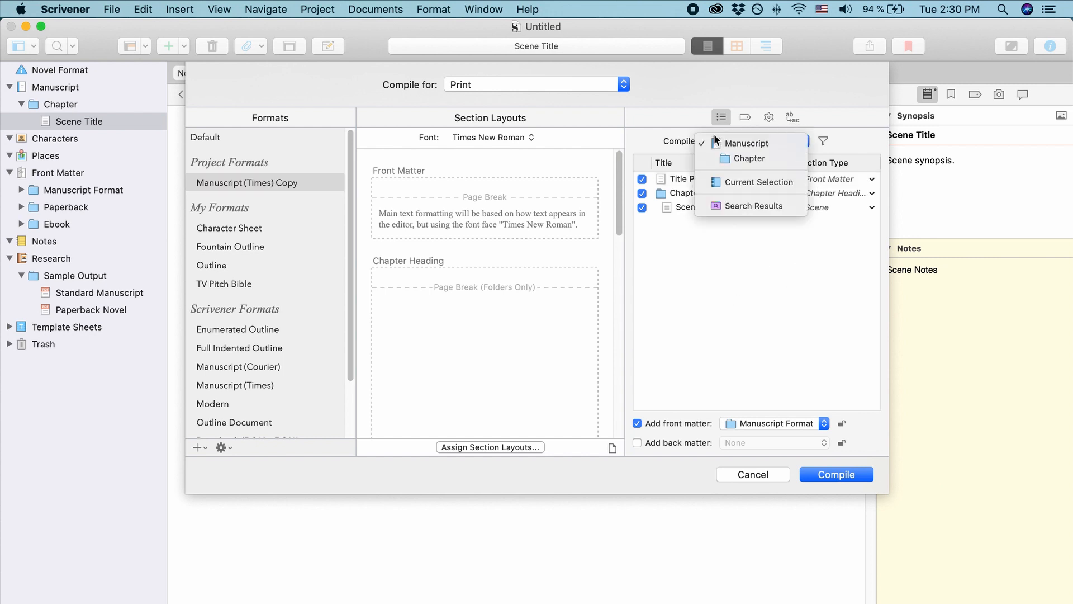
left_click(782, 142)
left_click(823, 143)
left_click(842, 138)
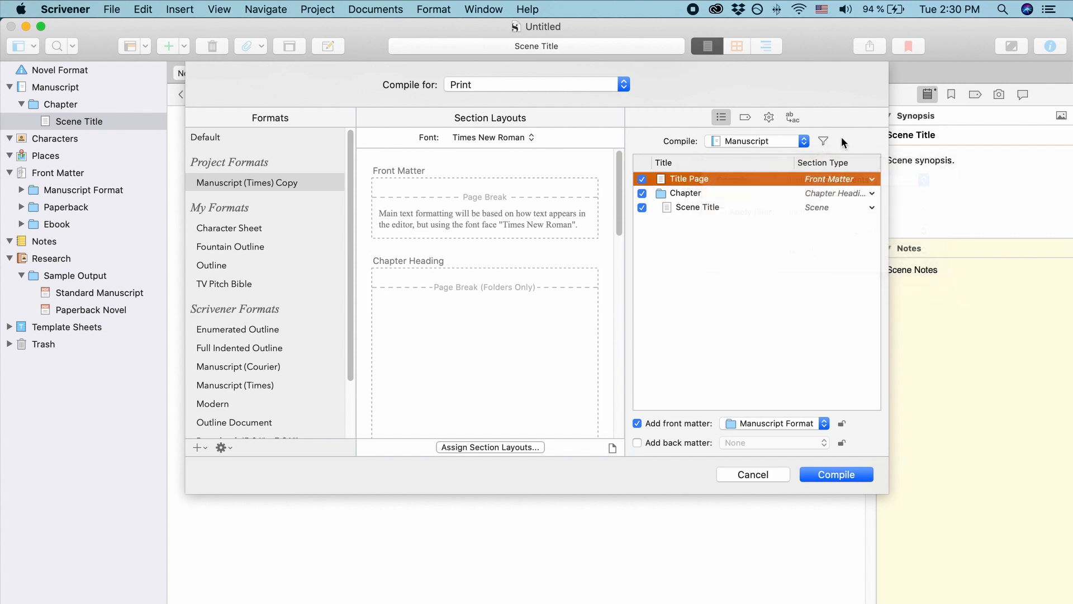
- Look over the output type, the full list of compile formats and the section layout previews of Manuscript (Times) Copy
left_click(606, 85)
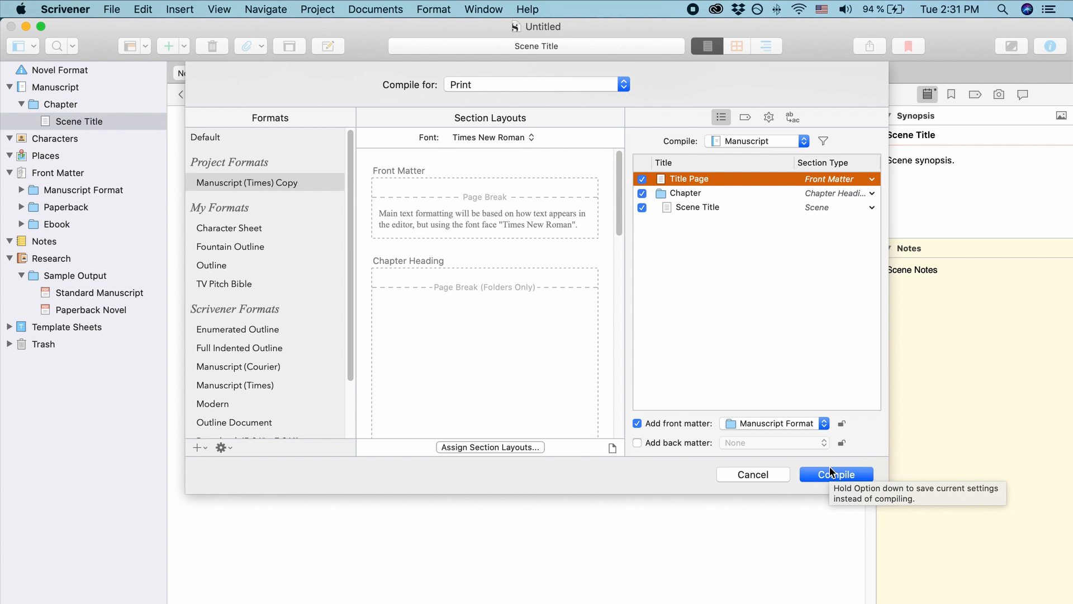
scroll(226, 304, "down", 4)
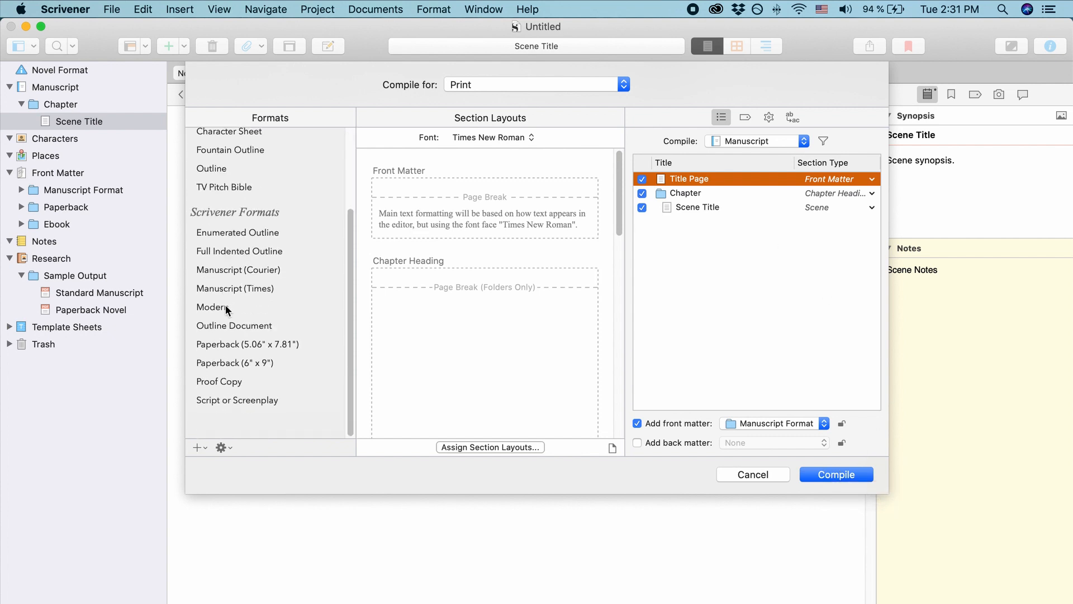
scroll(225, 304, "up", 1)
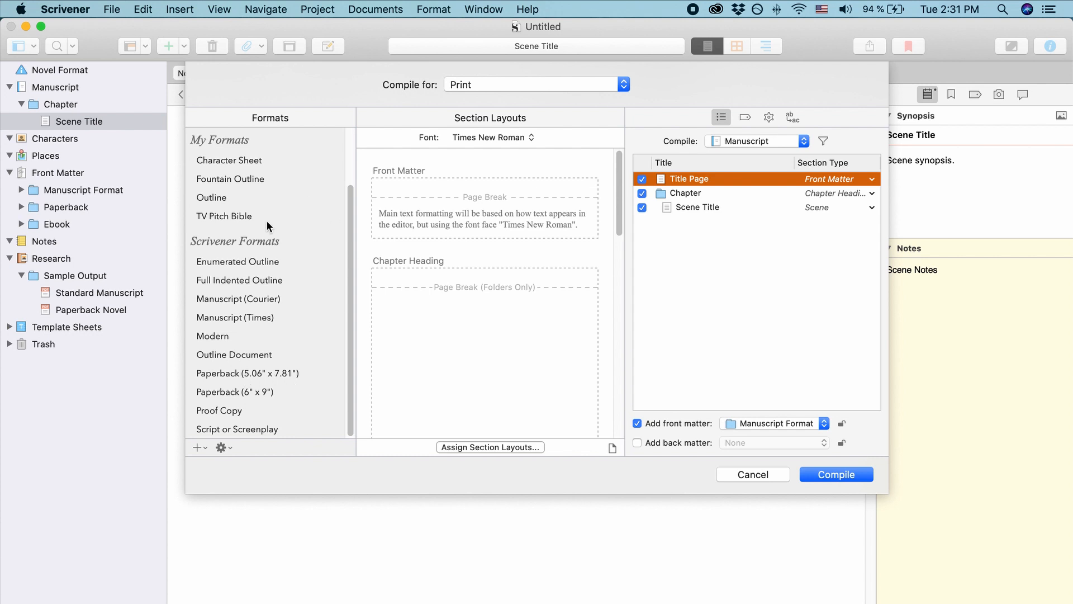
scroll(269, 324, "up", 4)
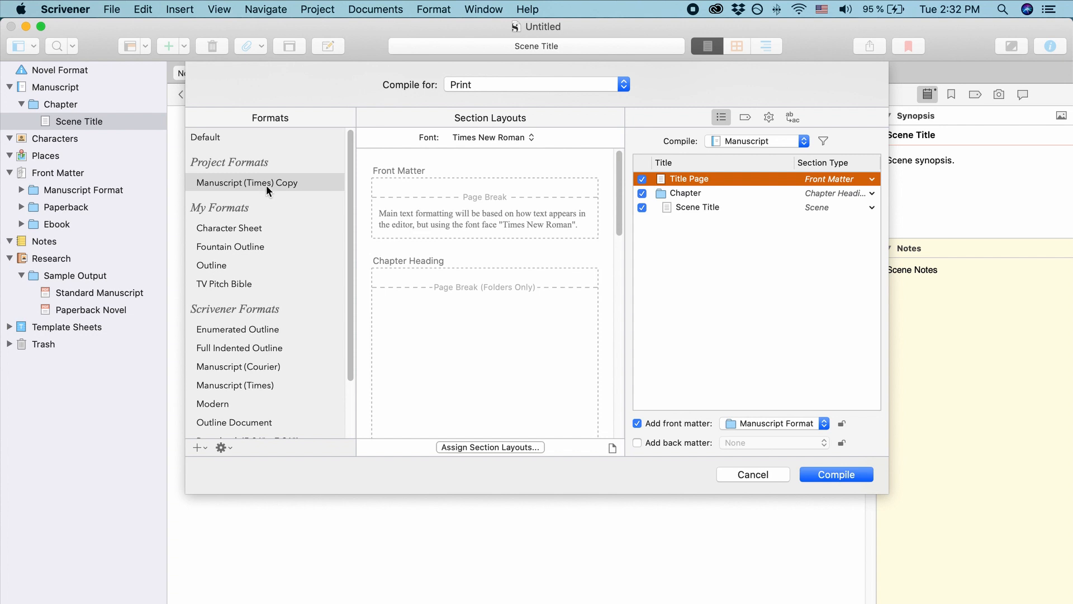
scroll(497, 324, "down", 3)
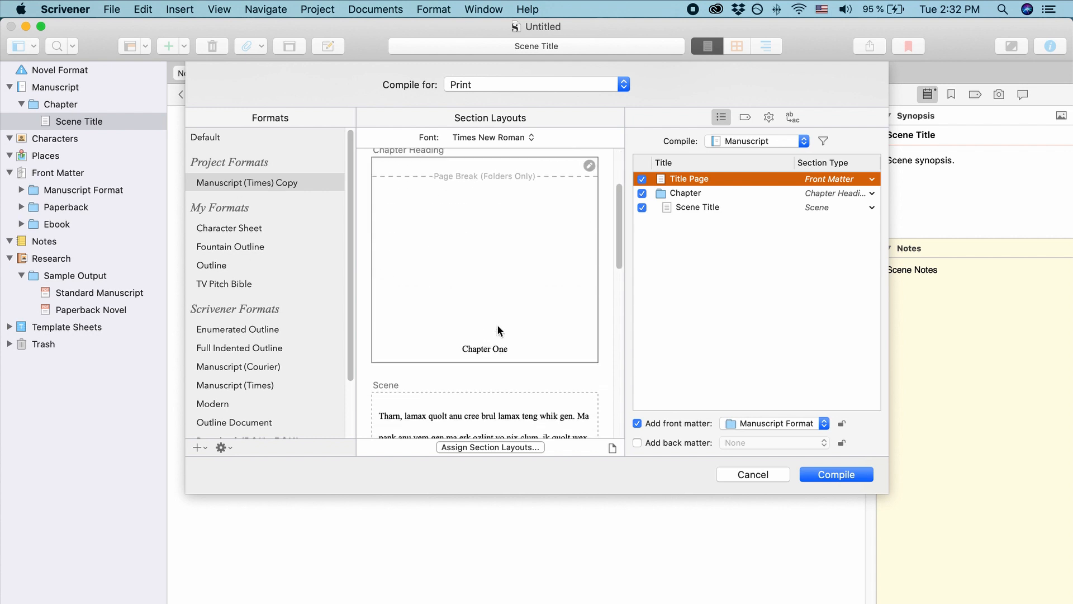
scroll(496, 322, "up", 3)
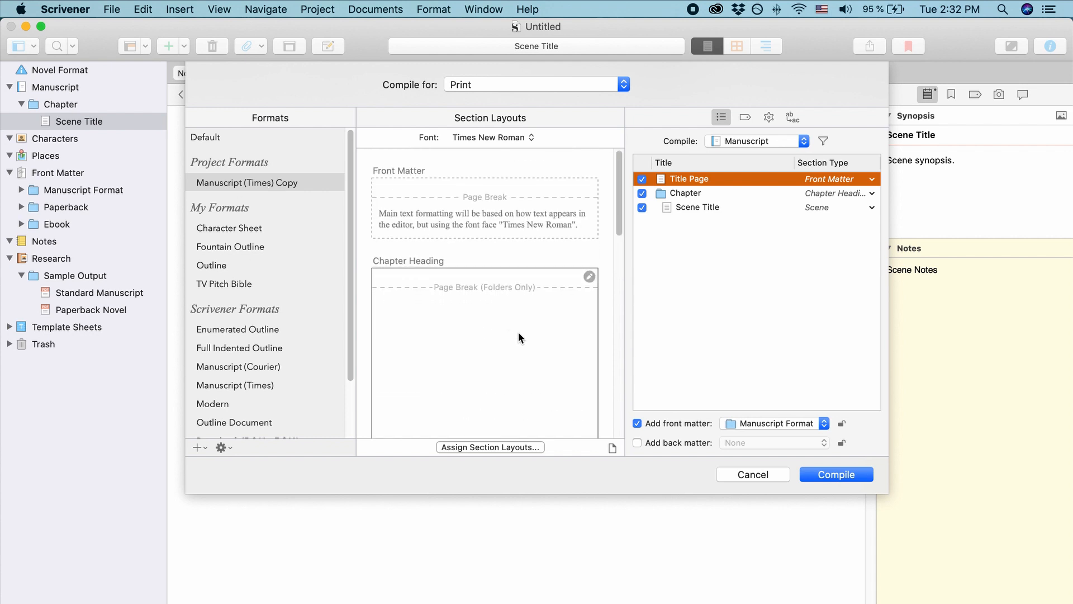